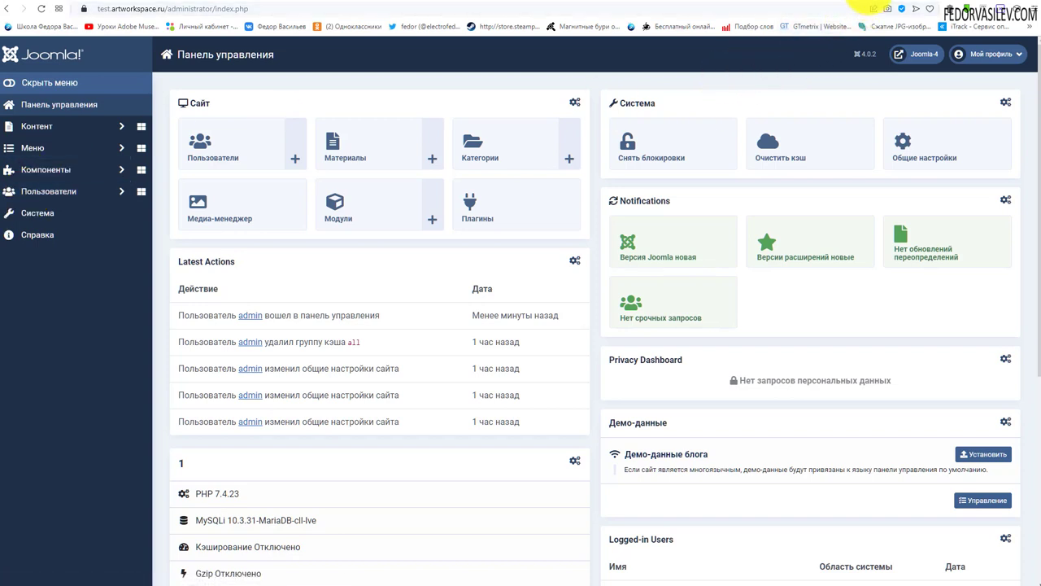
Switch to Mail.ru and examine the greeting and body text of the test message from Joomla-4.
{"action": "left_click", "coordinate": [861, 8]}
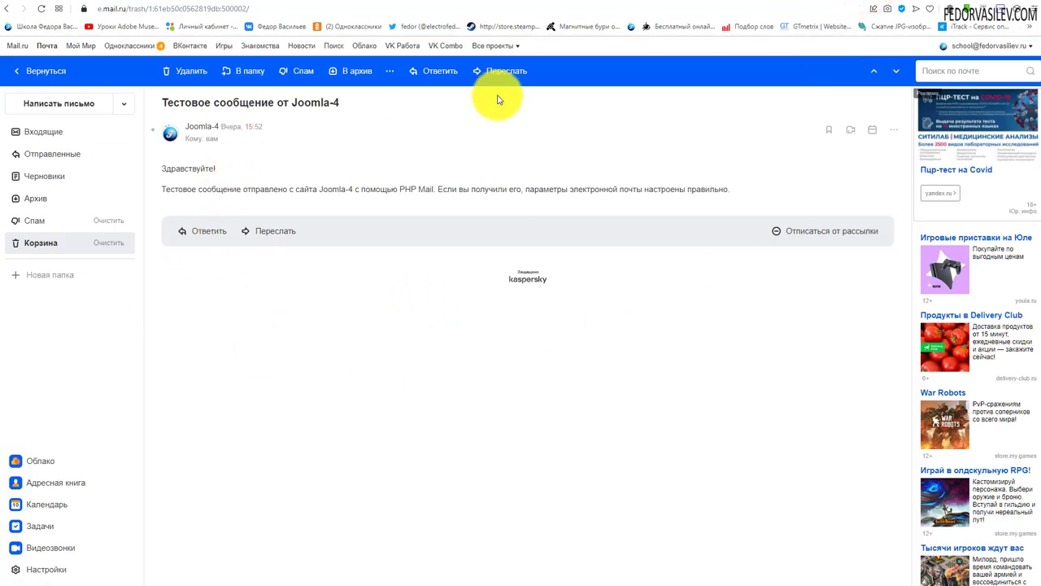
{"action": "left_click_drag", "start_coordinate": [705, 189], "coordinate": [190, 171]}
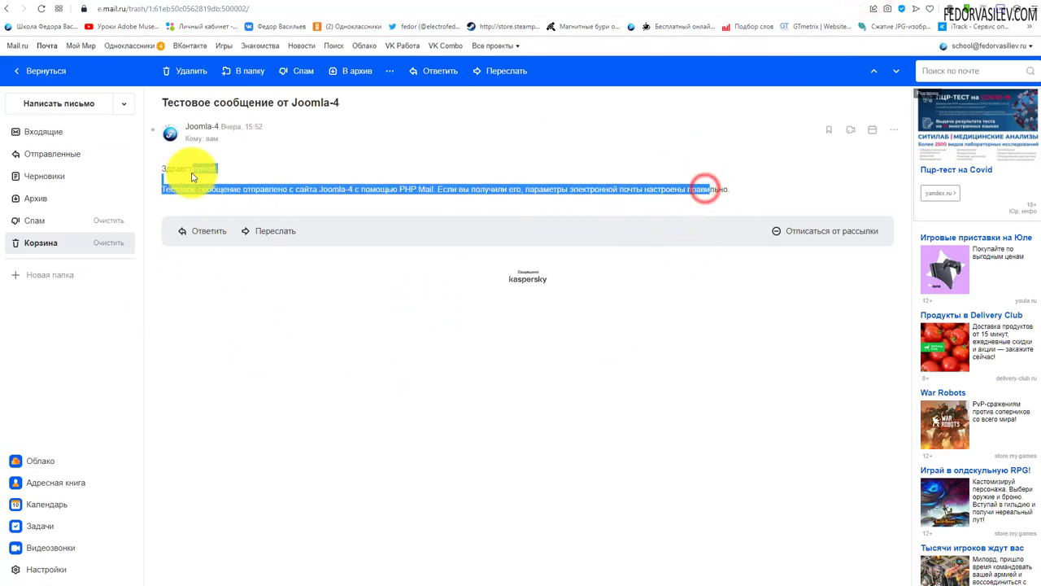
{"action": "left_click", "coordinate": [270, 180]}
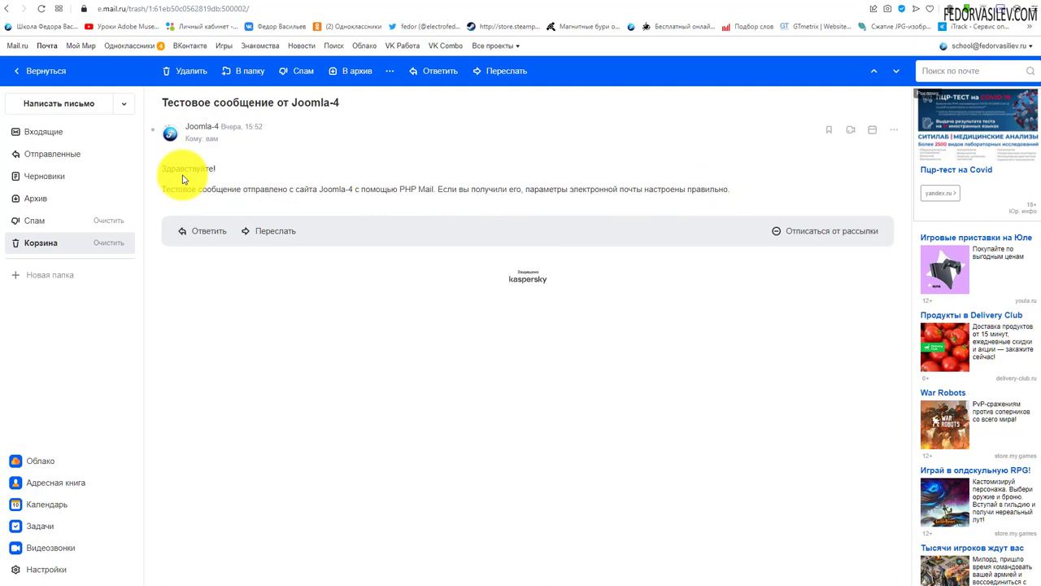
{"action": "left_click_drag", "start_coordinate": [186, 167], "coordinate": [218, 168]}
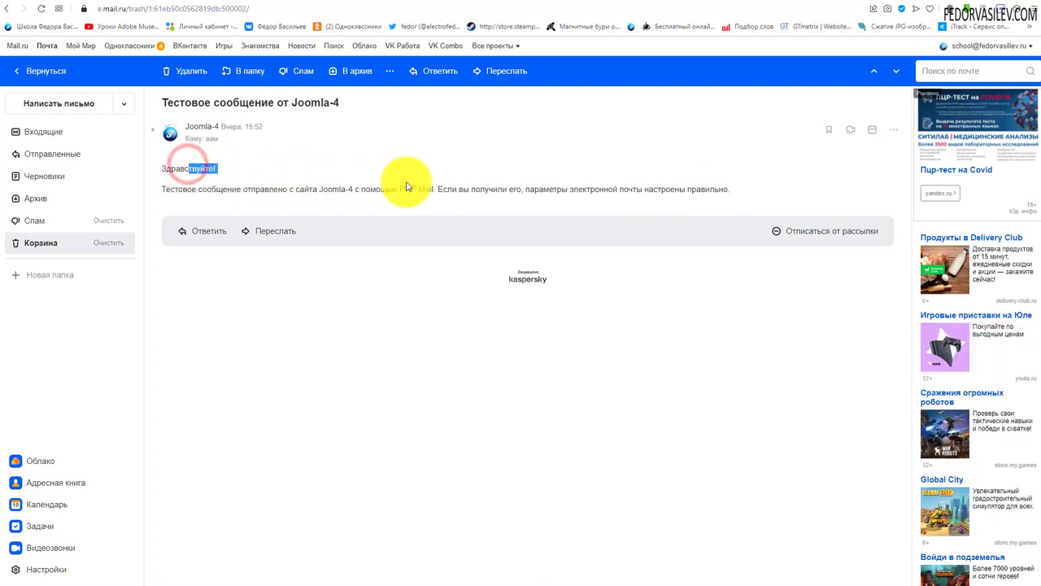
{"action": "left_click", "coordinate": [443, 188]}
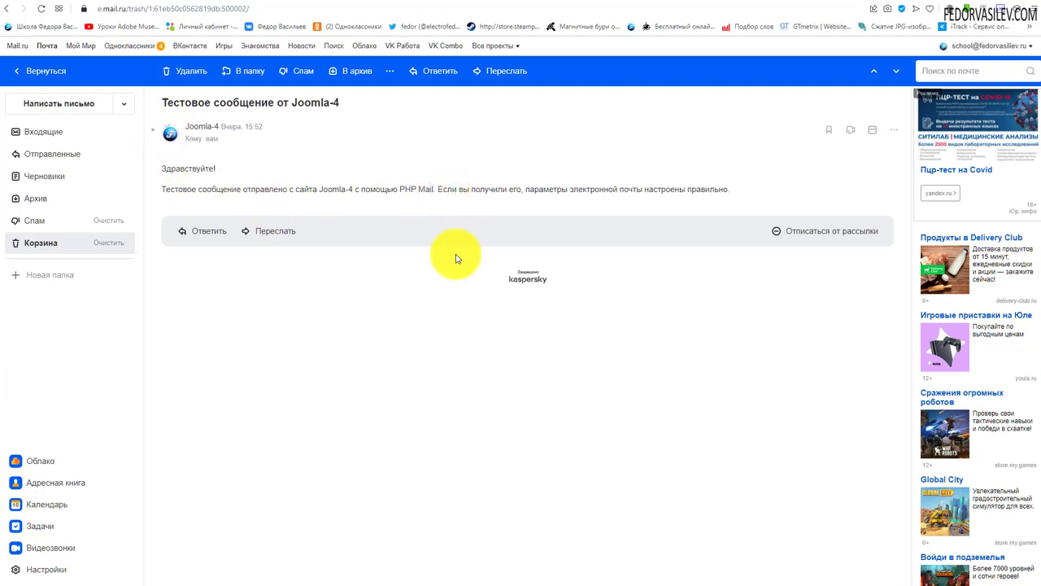
Switch back to the Joomla administration and open the system's list of mail templates (Шаблоны писем).
{"action": "left_click", "coordinate": [466, 2]}
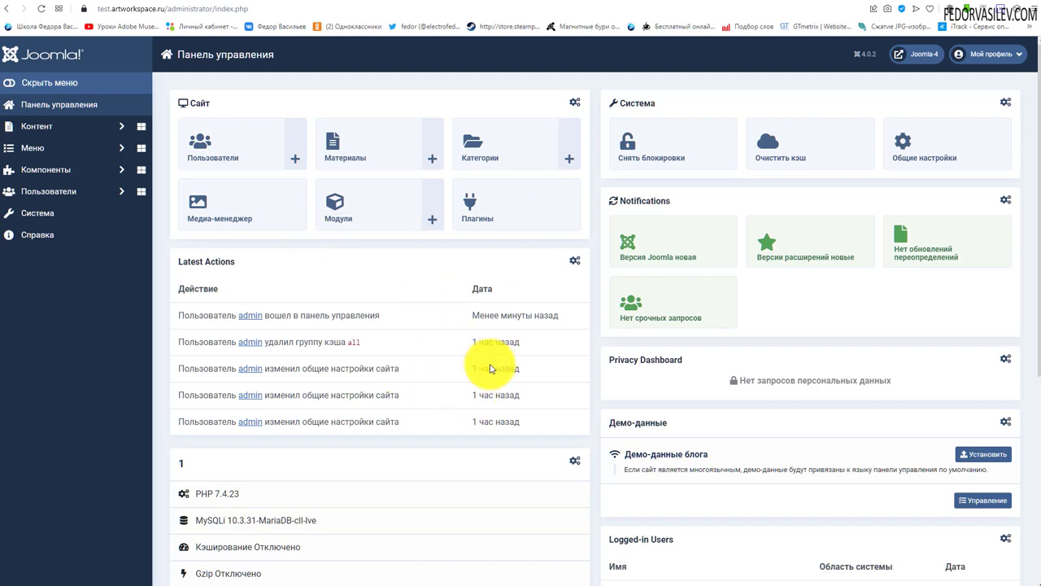
{"action": "left_click", "coordinate": [38, 213]}
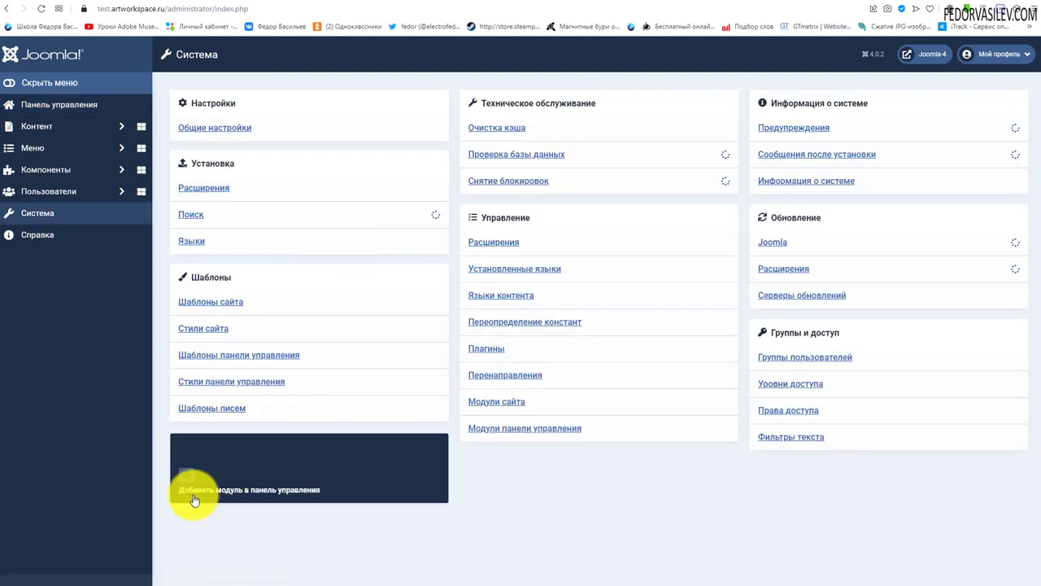
{"action": "left_click", "coordinate": [226, 409]}
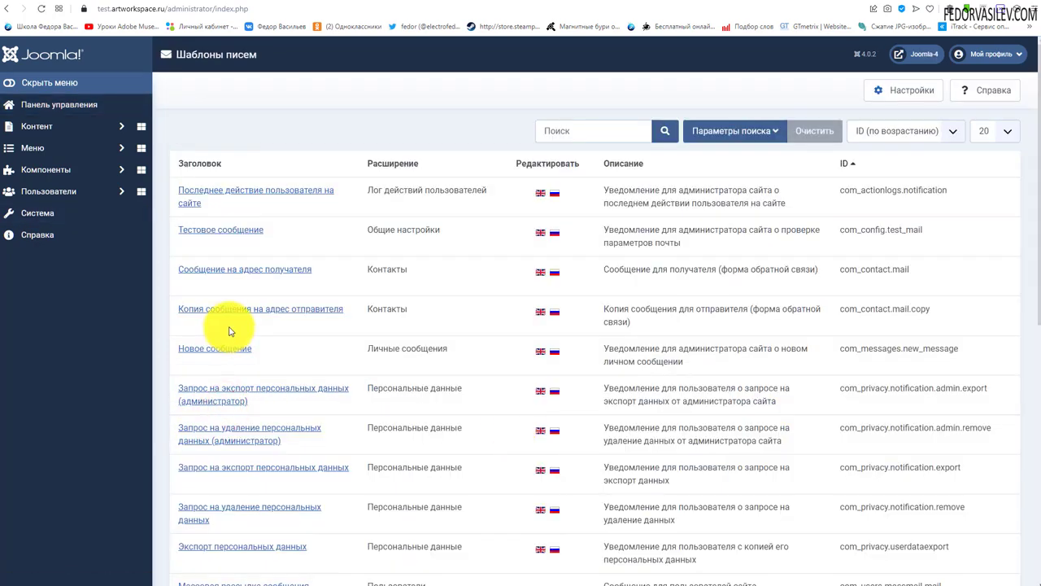
Examine the subject and text of the "Тестовое сообщение" mail template and close it without changes.
{"action": "left_click", "coordinate": [209, 231]}
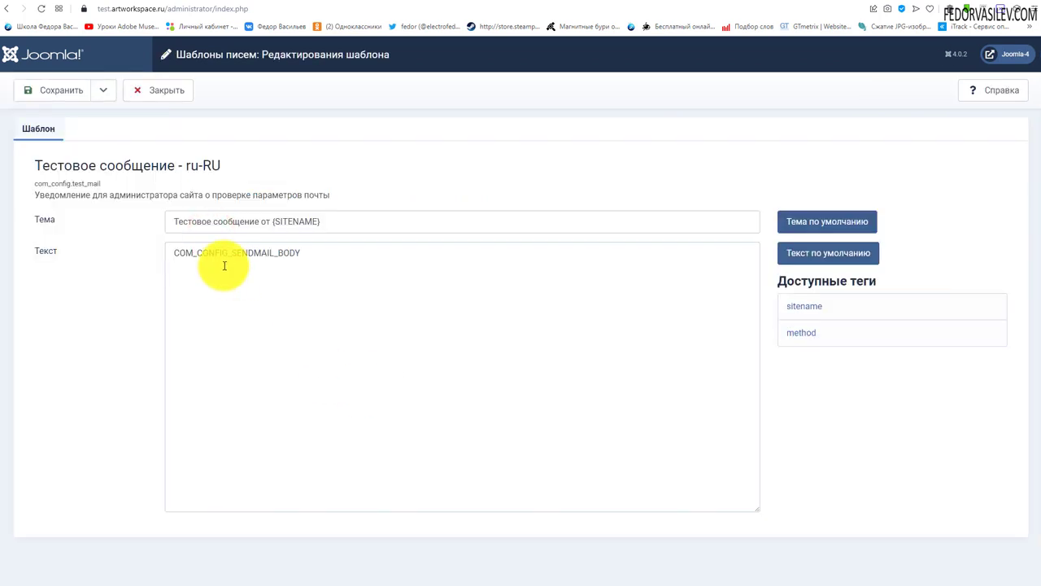
{"action": "left_click", "coordinate": [325, 258]}
{"action": "triple_click", "coordinate": [361, 220]}
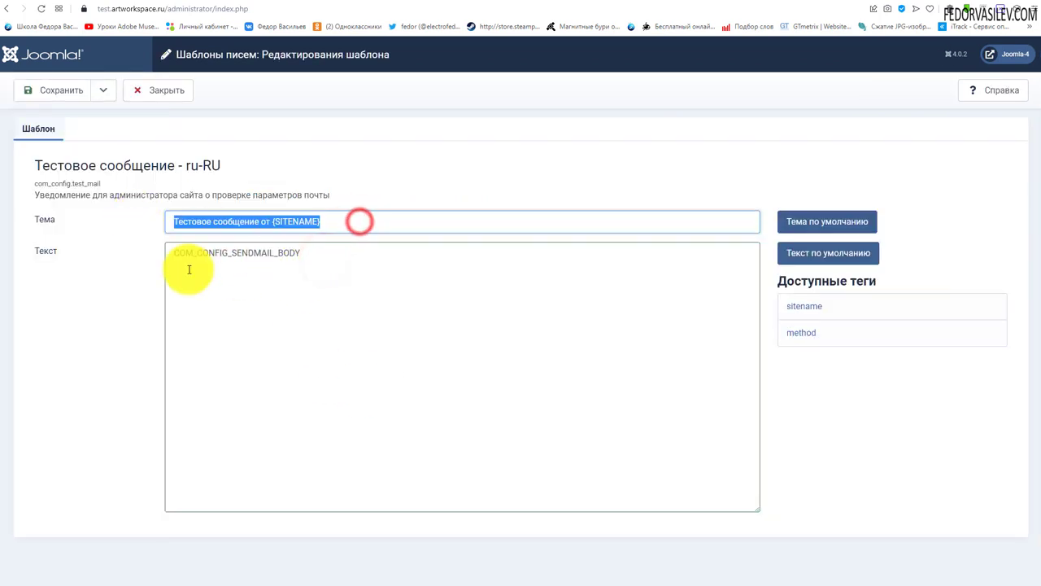
{"action": "left_click", "coordinate": [247, 273]}
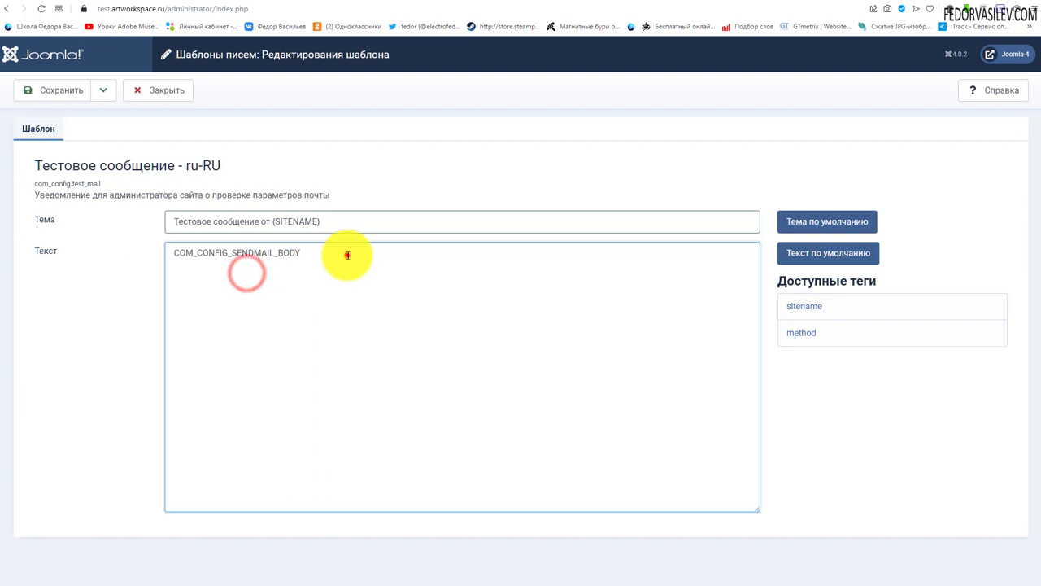
{"action": "left_click", "coordinate": [346, 254]}
{"action": "left_click", "coordinate": [166, 92]}
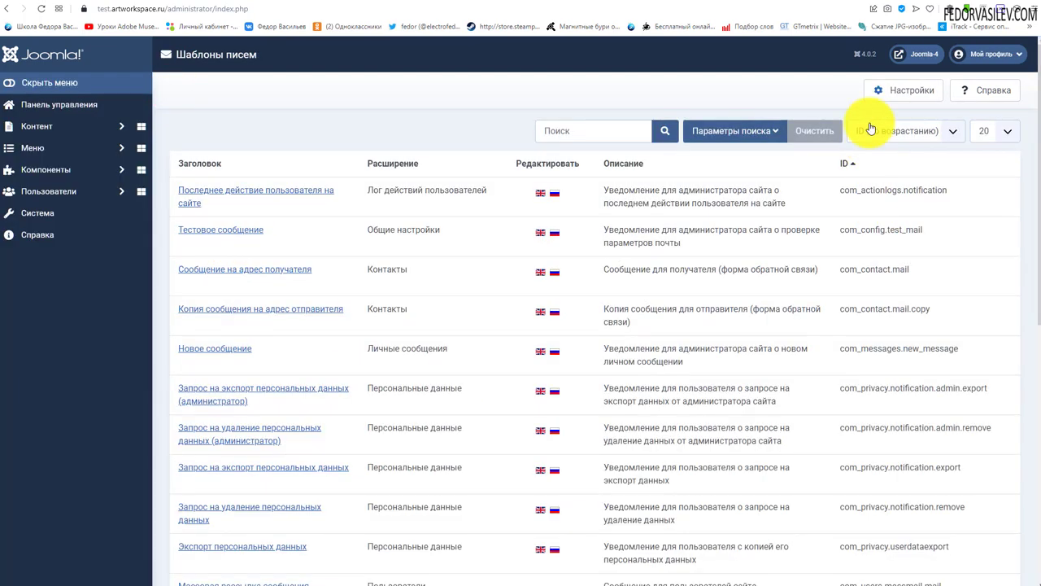
Set the mail templates' format to HTML, enable per-template mail parameters and the copy-sending field, and save and close the settings.
{"action": "left_click", "coordinate": [905, 92]}
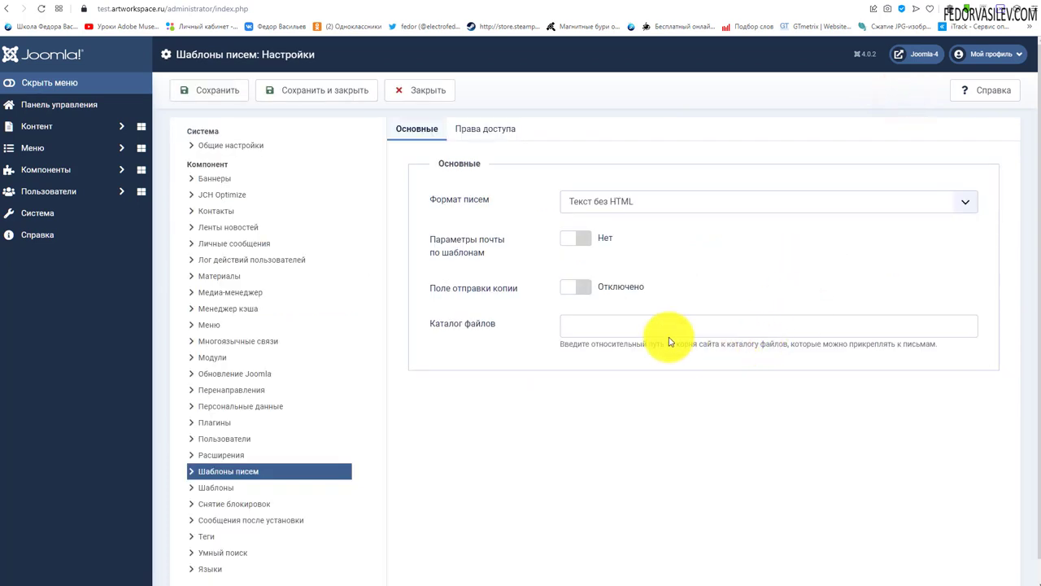
{"action": "left_click", "coordinate": [586, 205]}
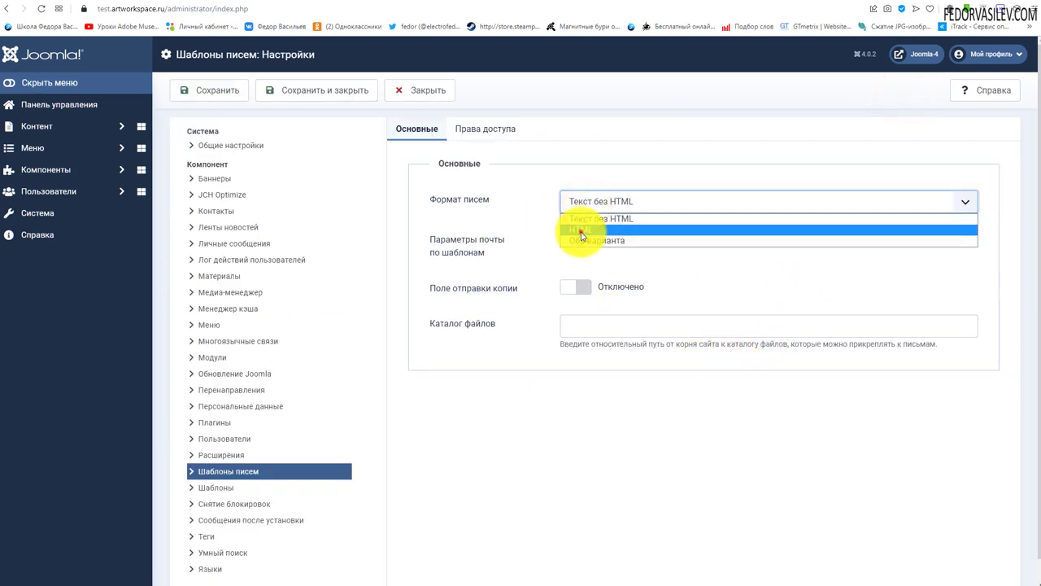
{"action": "left_click", "coordinate": [580, 230]}
{"action": "left_click", "coordinate": [576, 238]}
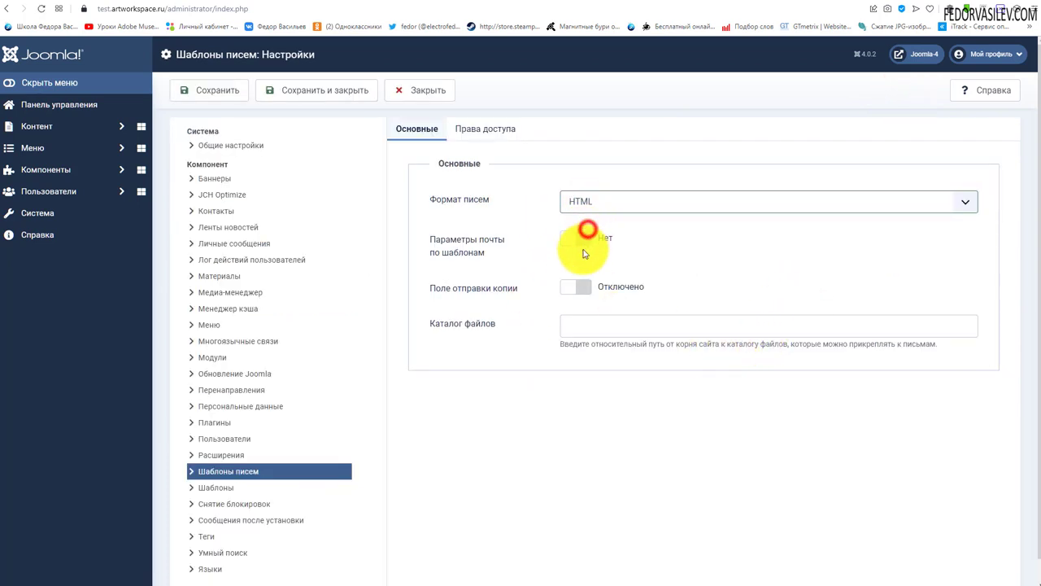
{"action": "left_click", "coordinate": [576, 288]}
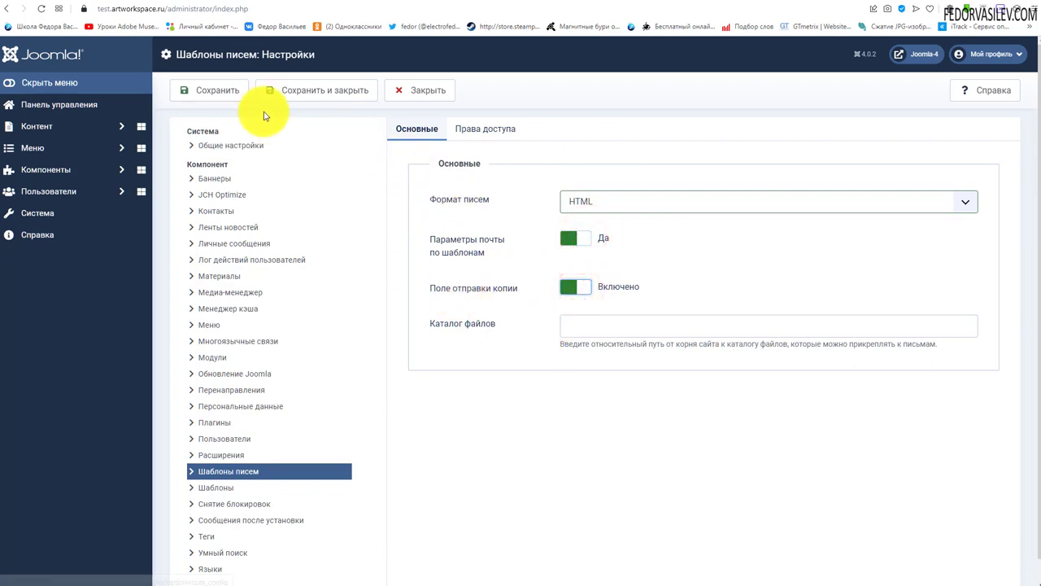
{"action": "left_click", "coordinate": [312, 90]}
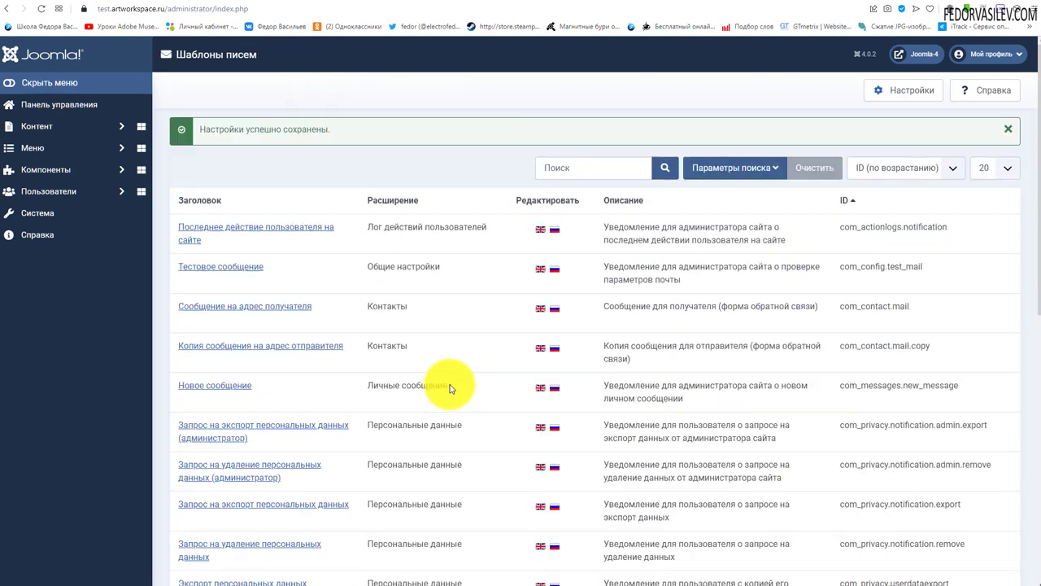
Examine the expanded HTML editor and the mail parameters of the "Последнее действие пользователя на сайте" template, closing it without saving.
{"action": "left_click", "coordinate": [198, 266]}
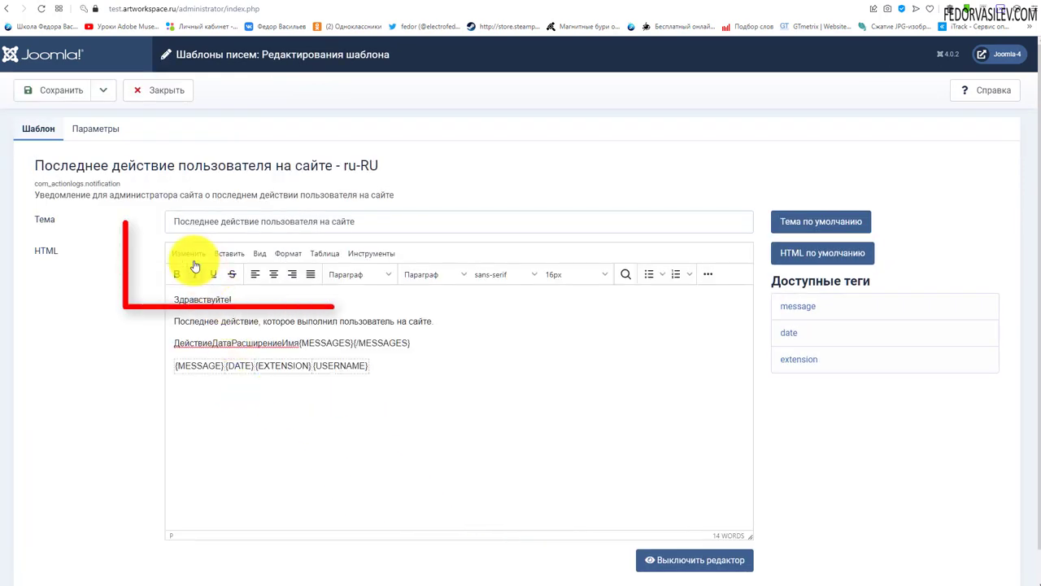
{"action": "left_click", "coordinate": [708, 274]}
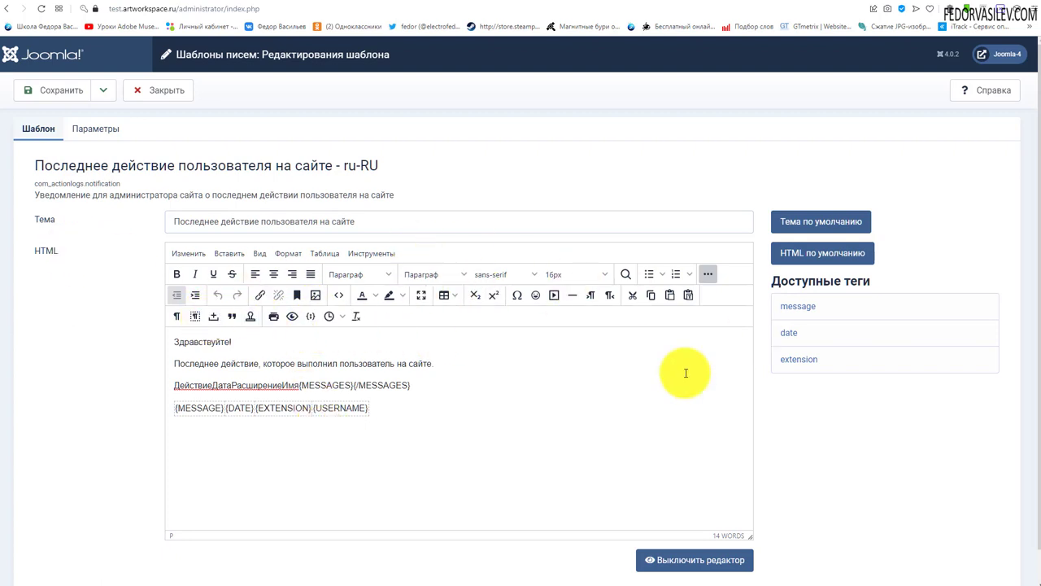
{"action": "left_click", "coordinate": [97, 135]}
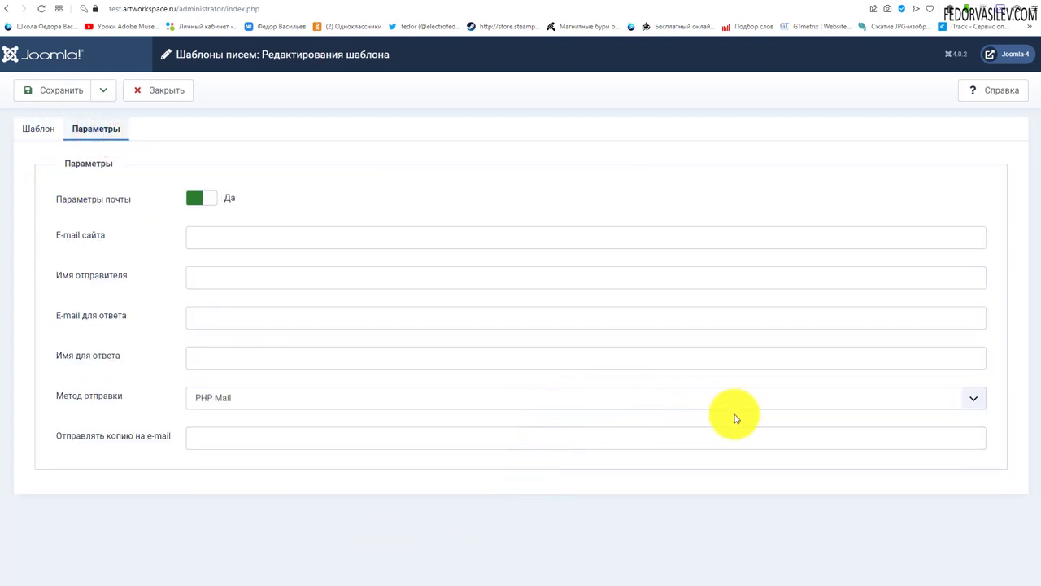
{"action": "left_click", "coordinate": [194, 201]}
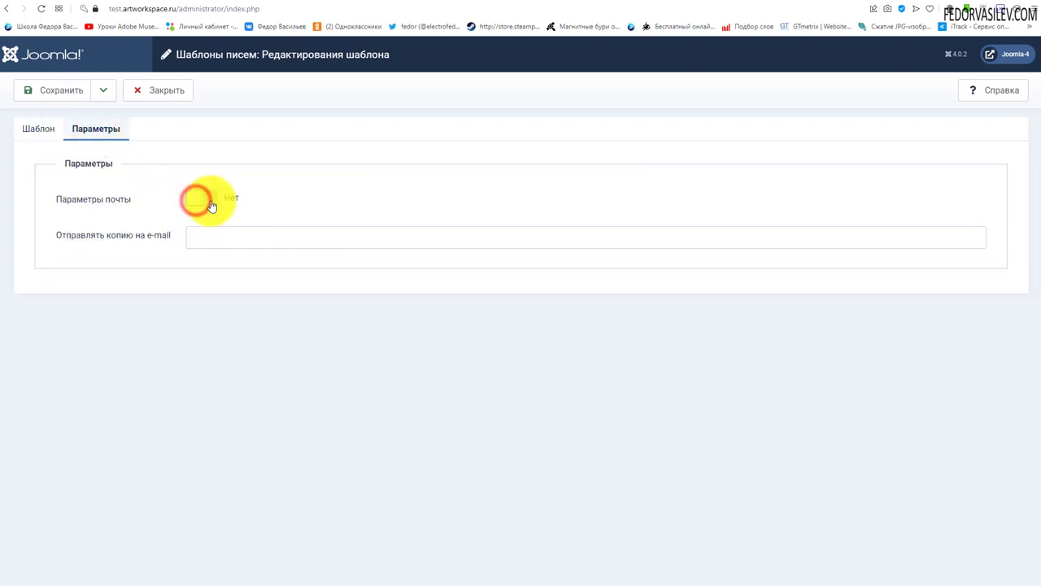
{"action": "left_click", "coordinate": [220, 234]}
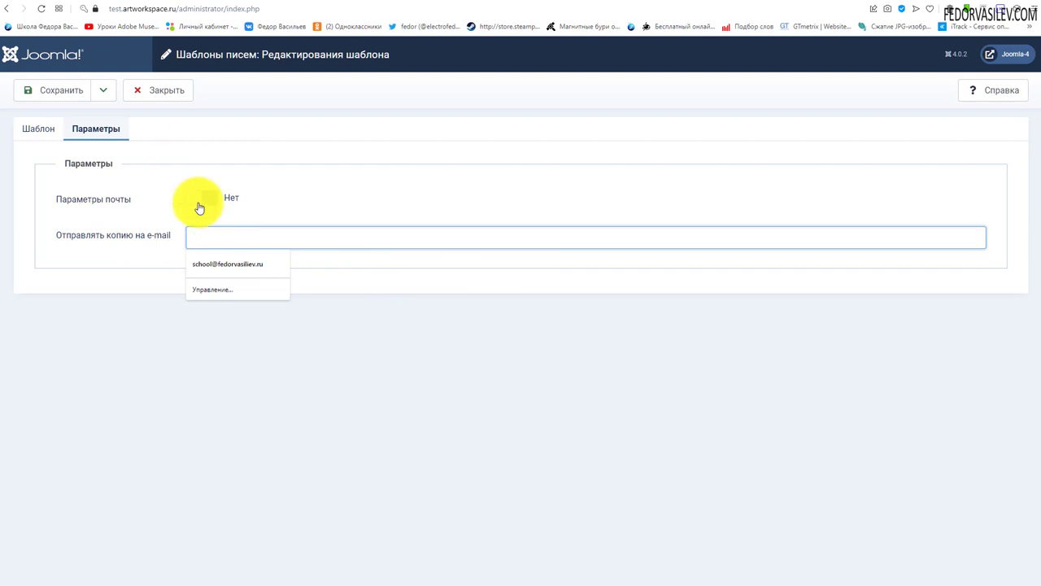
{"action": "left_click", "coordinate": [201, 198]}
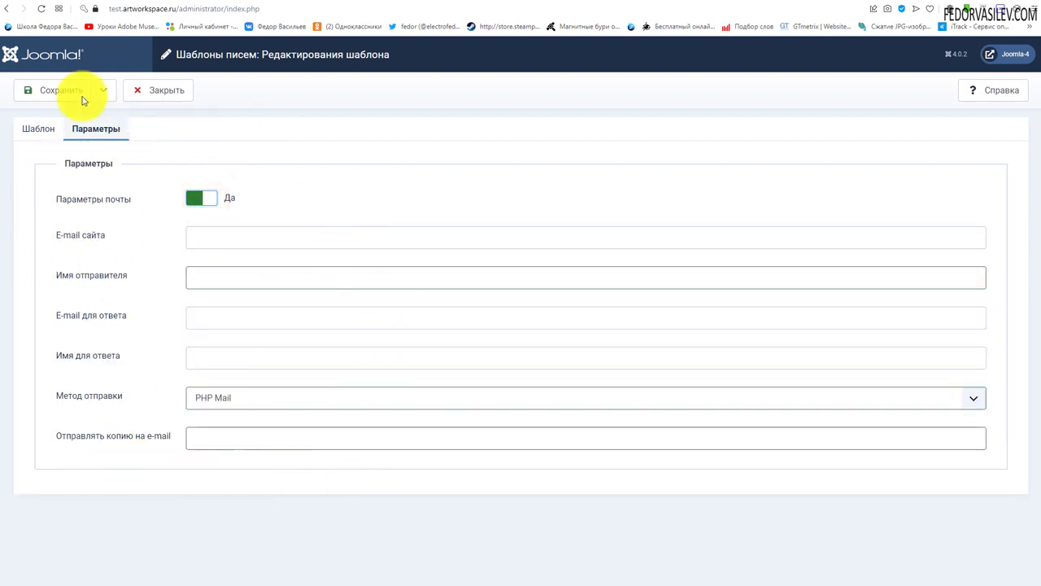
{"action": "left_click", "coordinate": [38, 130]}
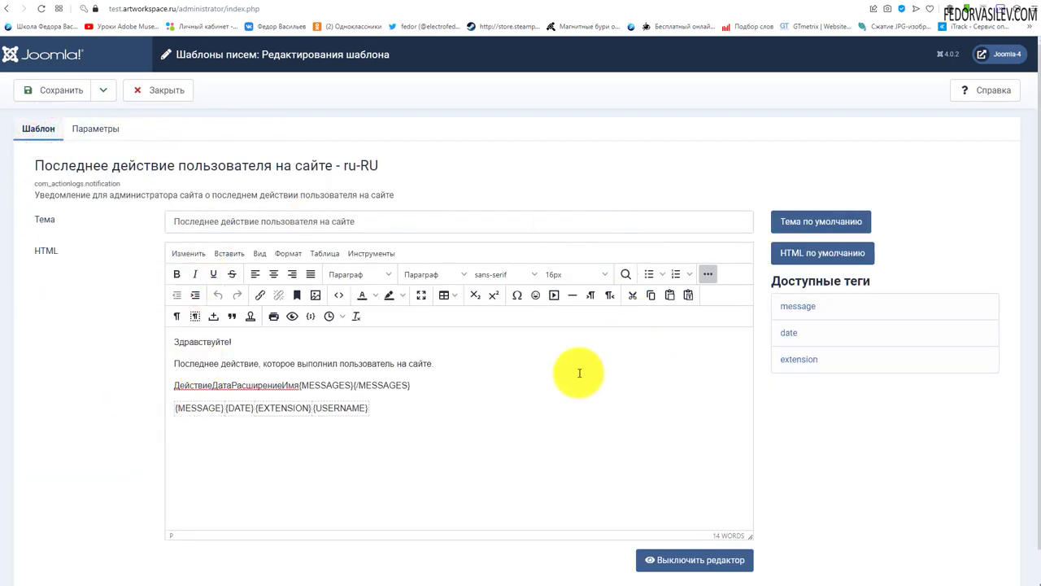
{"action": "left_click", "coordinate": [157, 91]}
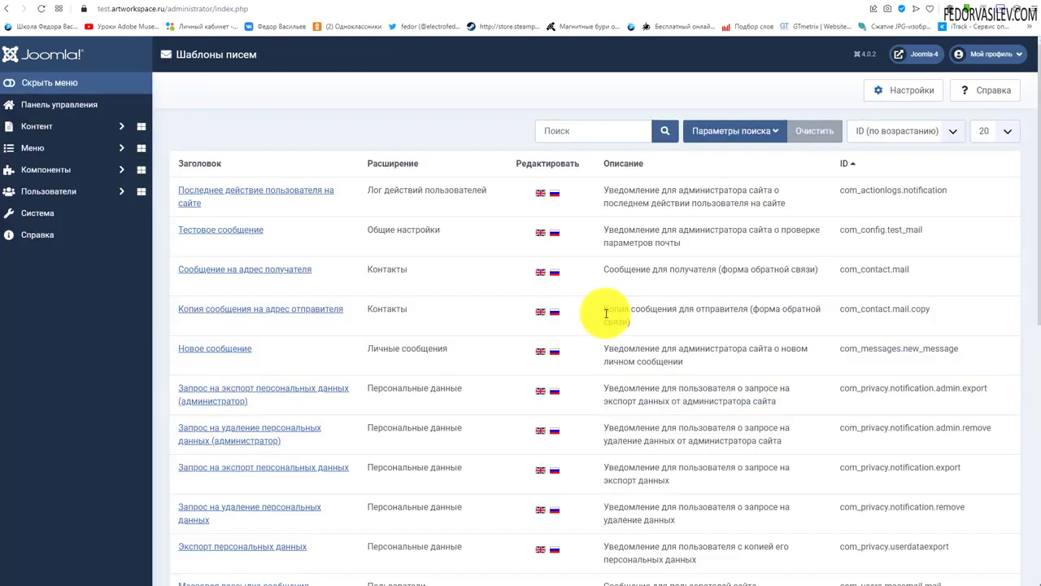
Switch to Mail.ru and review the plain-text layout of yesterday's test message again.
{"action": "key", "text": "ctrl+Tab"}
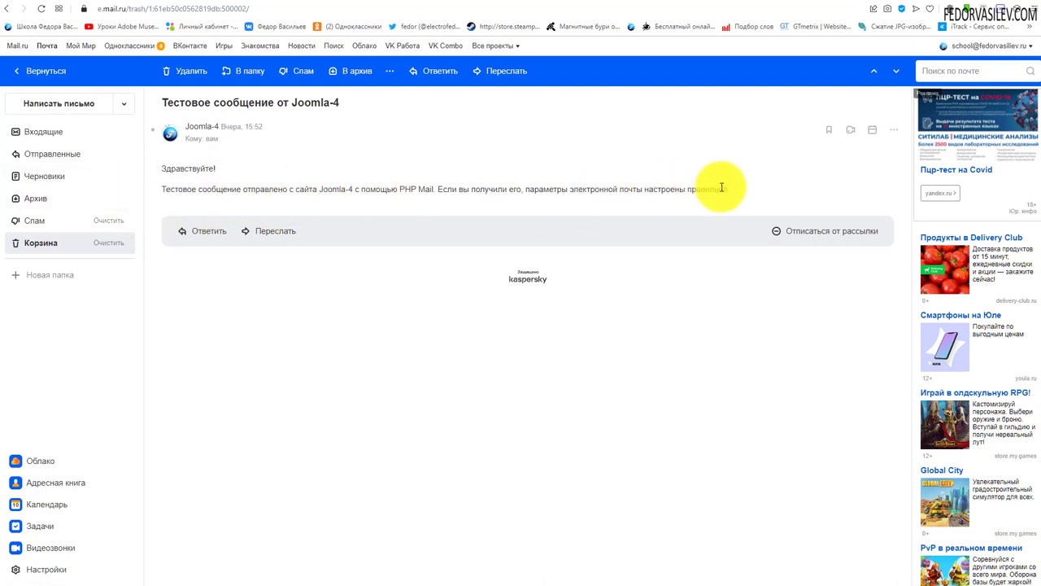
{"action": "left_click_drag", "start_coordinate": [730, 188], "coordinate": [166, 187]}
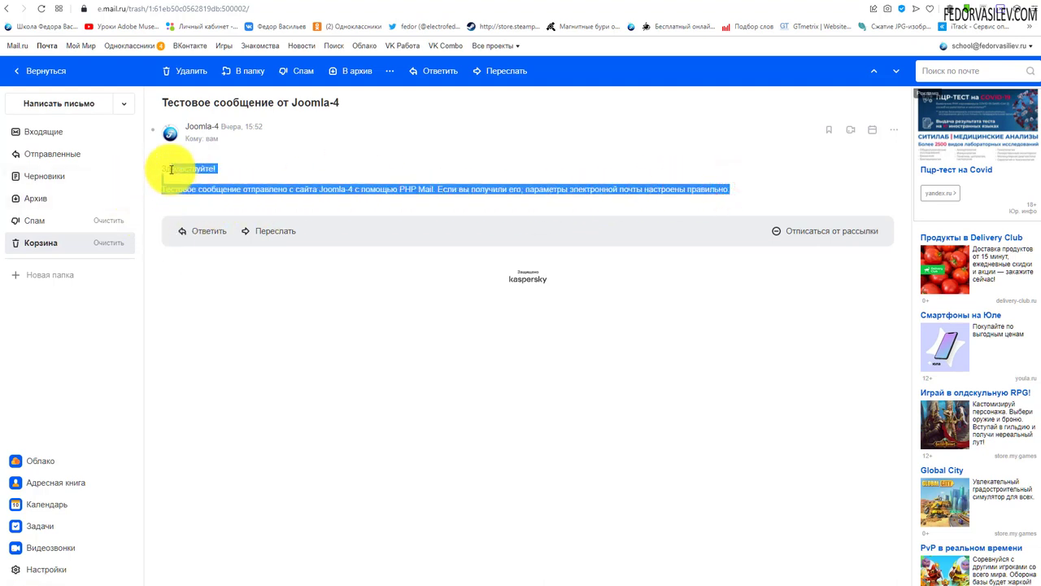
{"action": "left_click", "coordinate": [340, 179]}
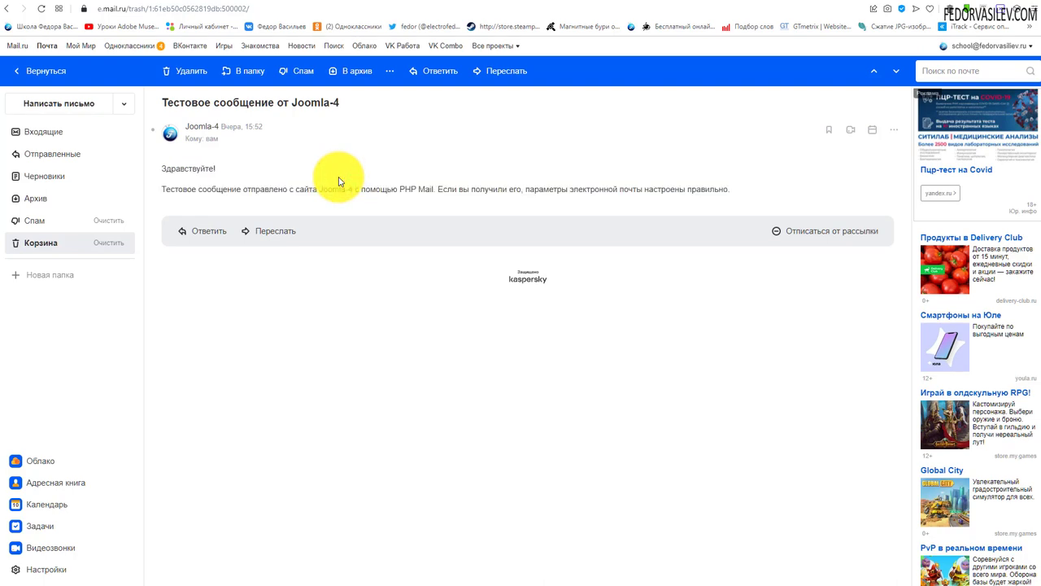
Switch to Joomla and send a test message to the site e-mail from the server mail parameters in the global configuration.
{"action": "left_click", "coordinate": [651, 27]}
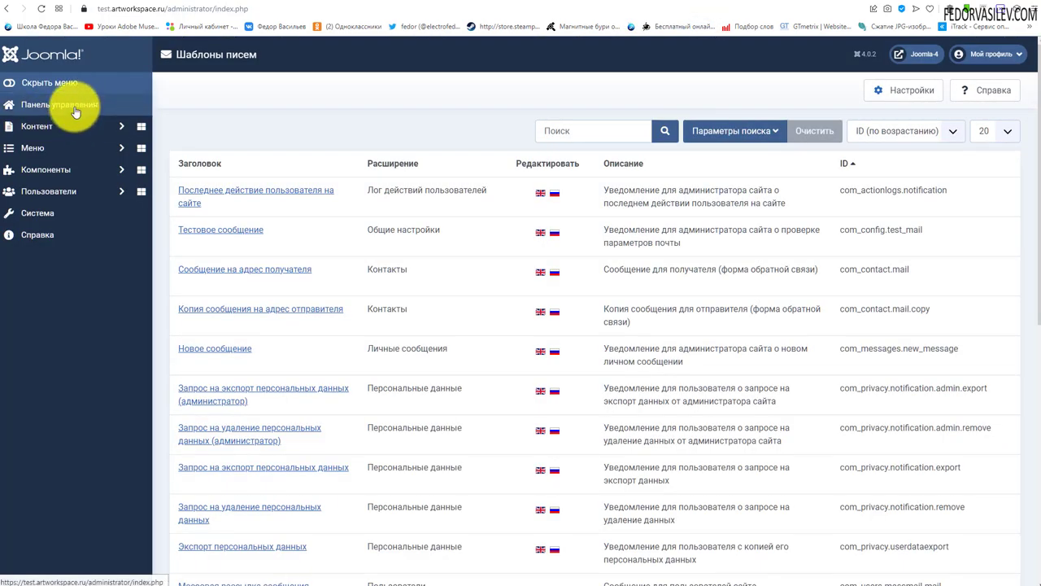
{"action": "left_click", "coordinate": [45, 213]}
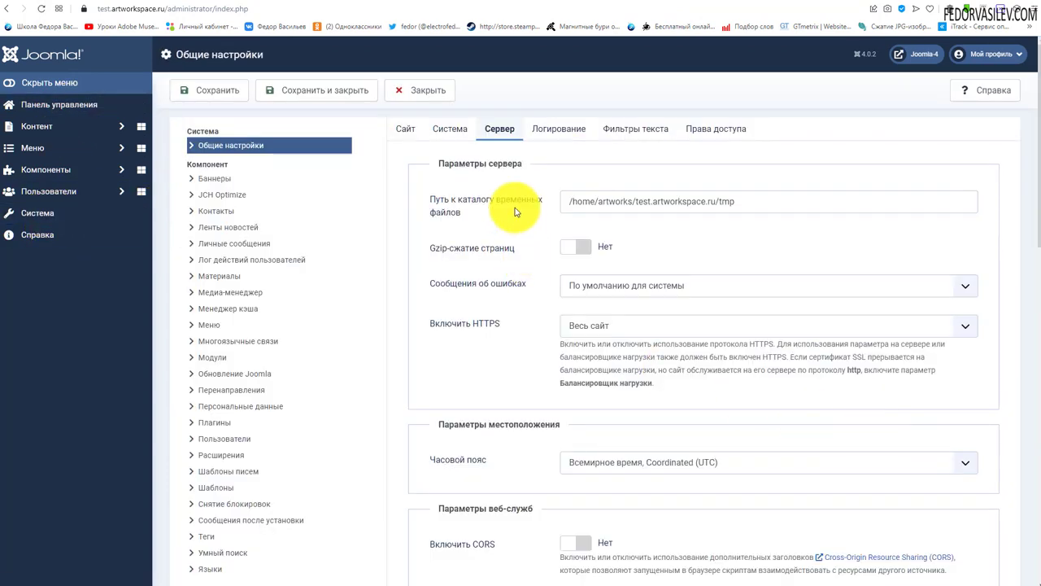
{"action": "scroll", "coordinate": [616, 272], "scroll_direction": "down", "scroll_amount": 12}
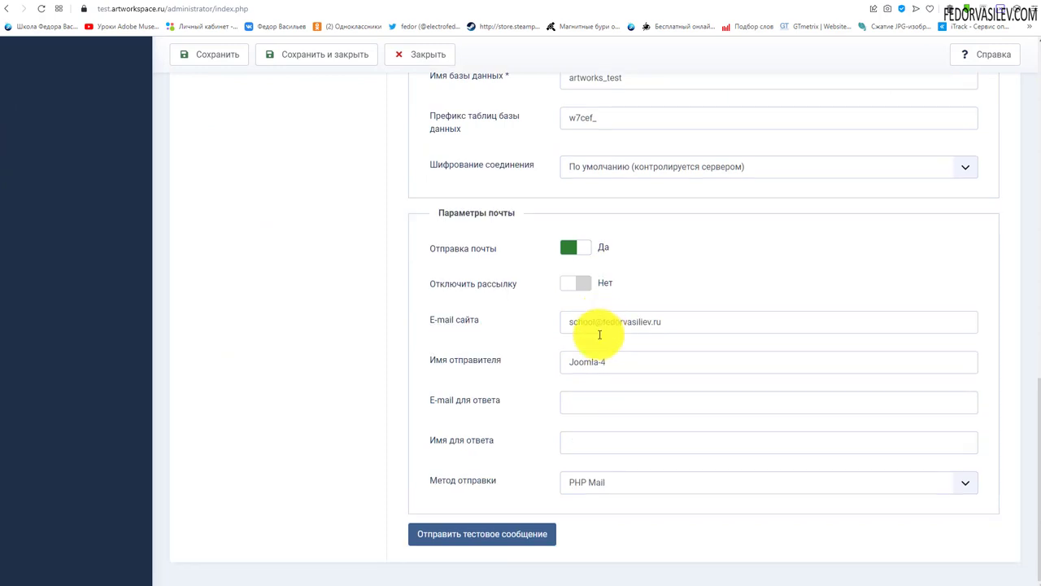
{"action": "left_click_drag", "start_coordinate": [674, 322], "coordinate": [460, 319]}
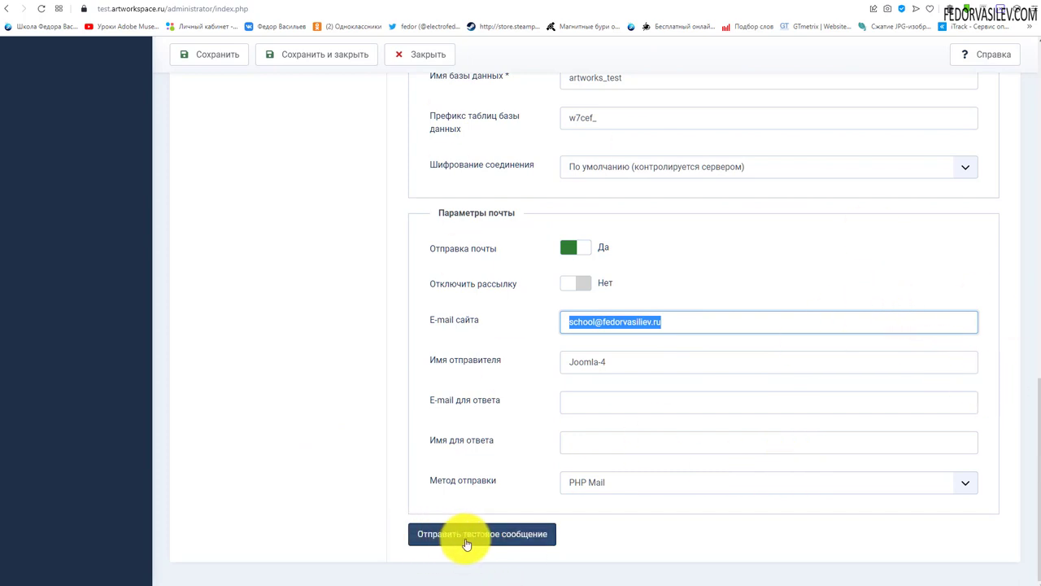
{"action": "left_click", "coordinate": [520, 540]}
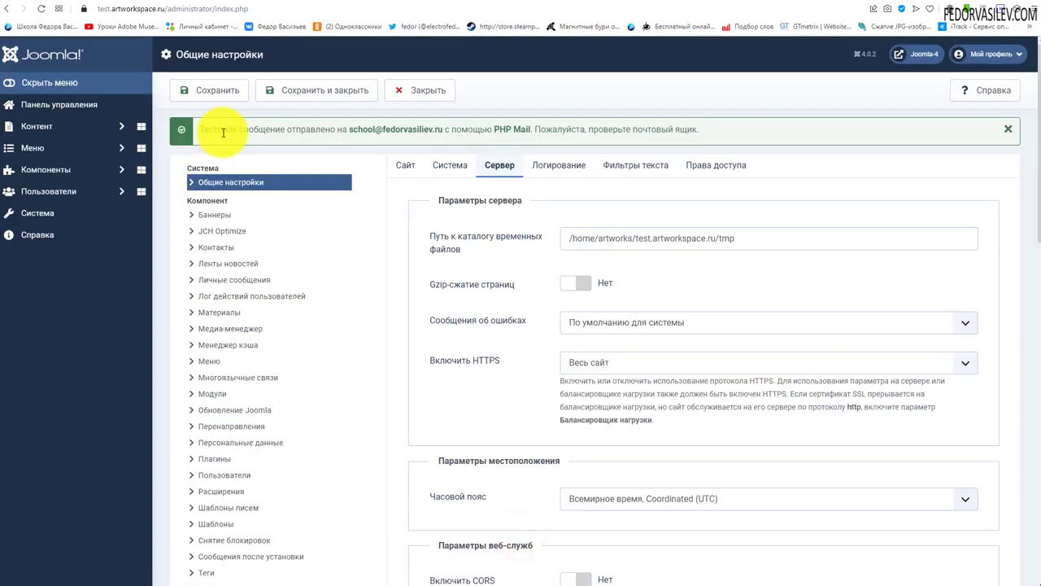
Check the sending notice and compare the old plain-text test message with the newly received one in the Mail.ru inbox.
{"action": "left_click_drag", "start_coordinate": [223, 132], "coordinate": [523, 130]}
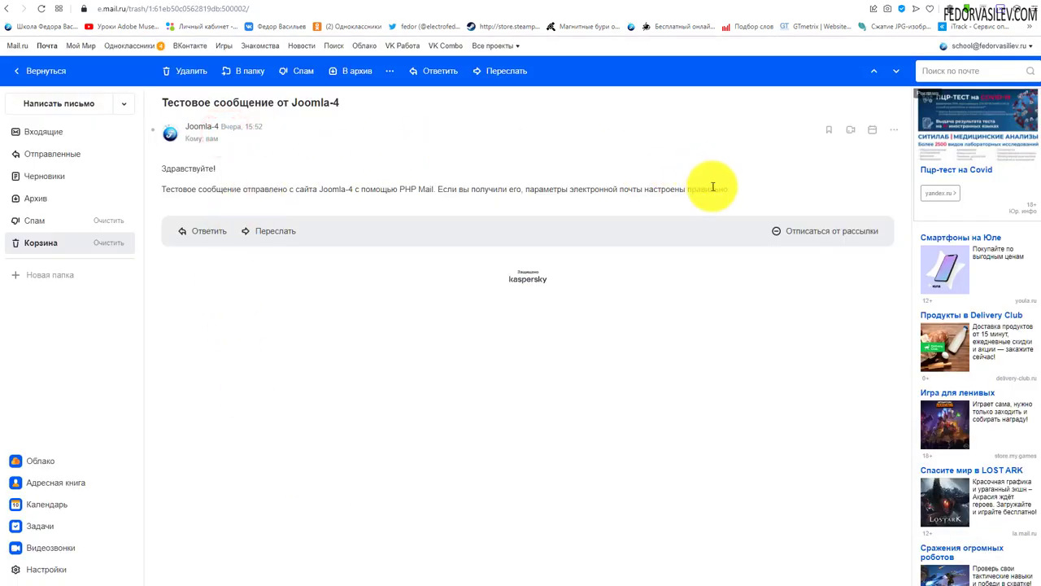
{"action": "left_click_drag", "start_coordinate": [727, 189], "coordinate": [70, 158]}
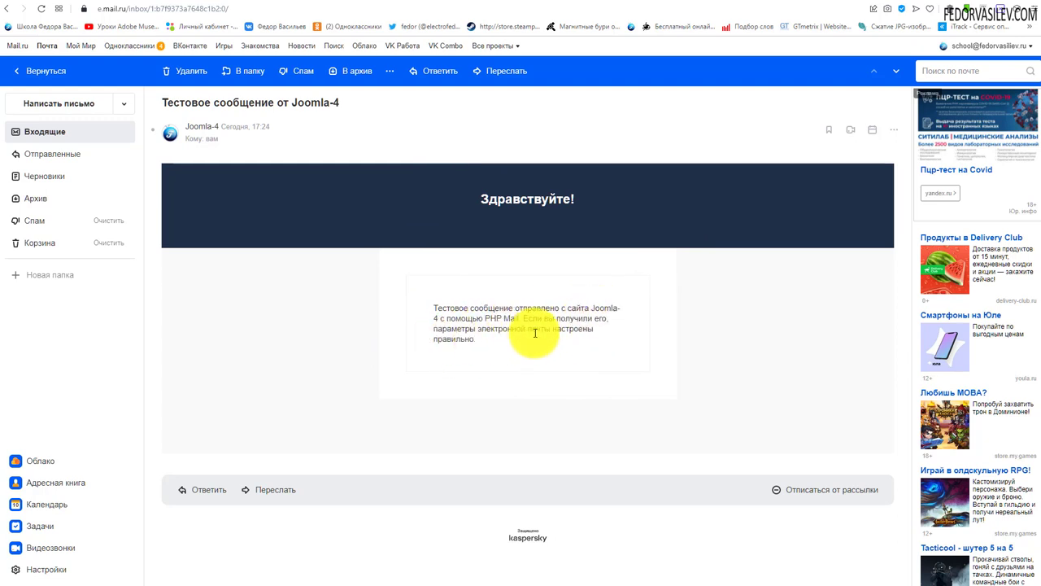
Review the body text of the received HTML test message and return to the Joomla mail templates list.
{"action": "left_click_drag", "start_coordinate": [477, 341], "coordinate": [399, 314]}
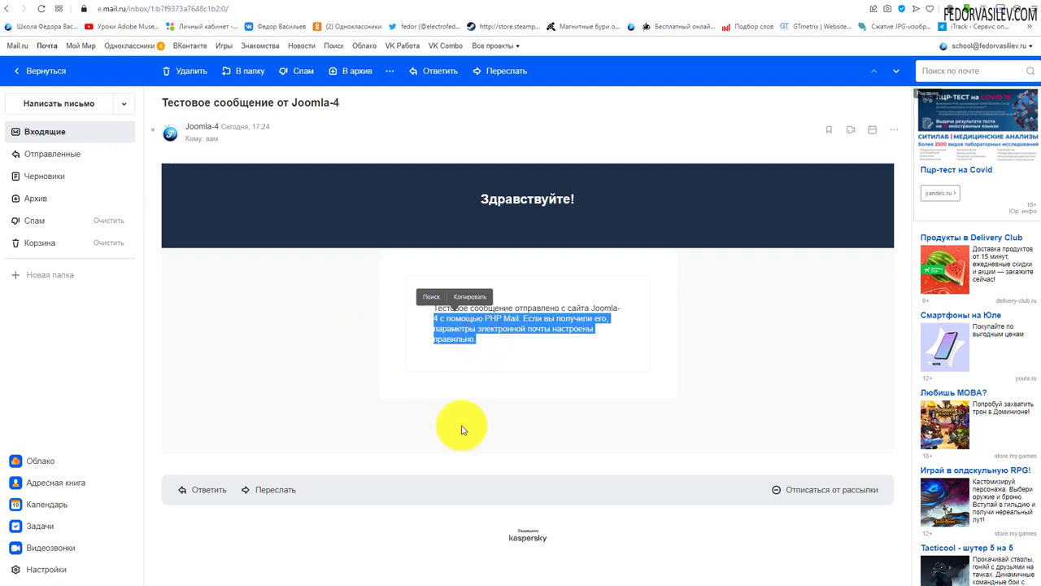
{"action": "triple_click", "coordinate": [474, 341]}
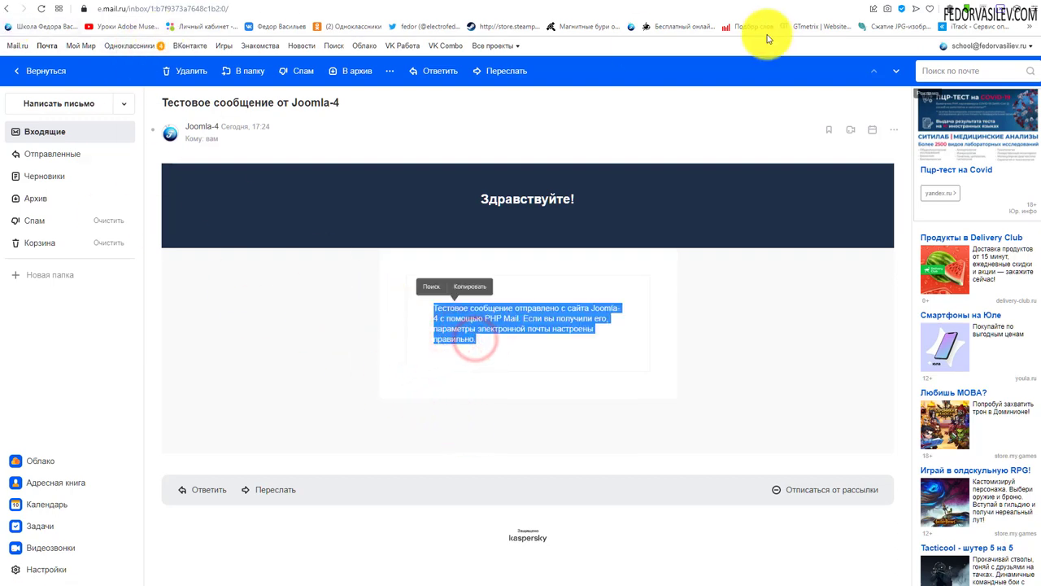
{"action": "left_click", "coordinate": [198, 4]}
{"action": "left_click", "coordinate": [163, 3]}
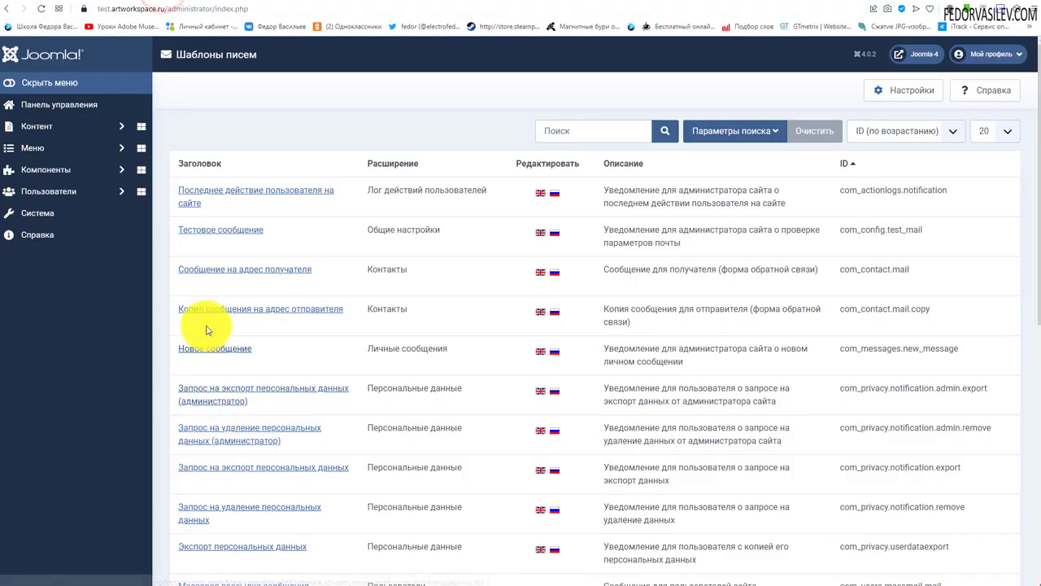
Open the "Тестовое сообщение" template and inspect the full HTML source code of its body, closing the source view unchanged.
{"action": "left_click", "coordinate": [248, 231]}
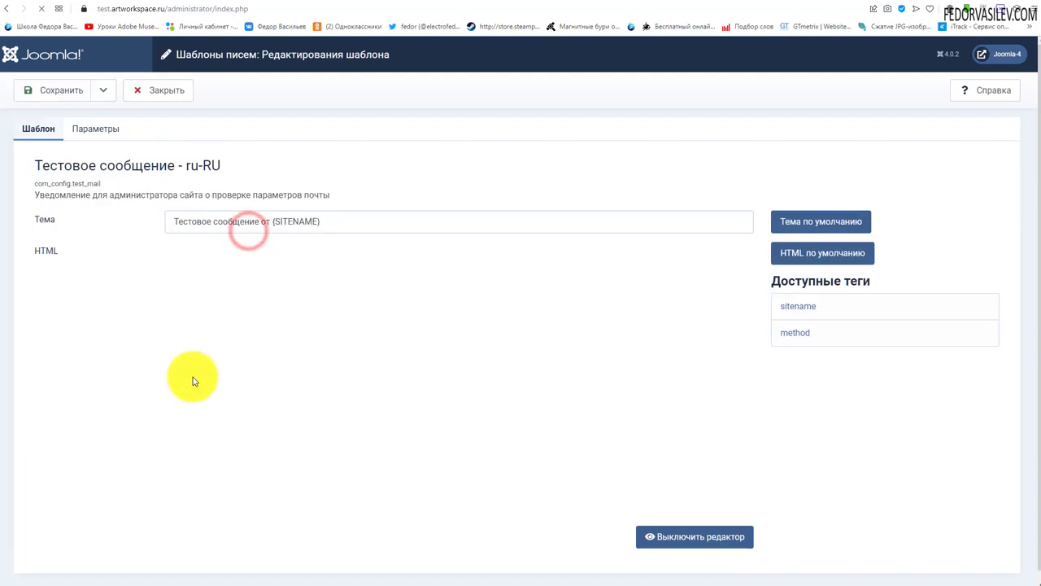
{"action": "scroll", "coordinate": [349, 211], "scroll_direction": "down", "scroll_amount": 1}
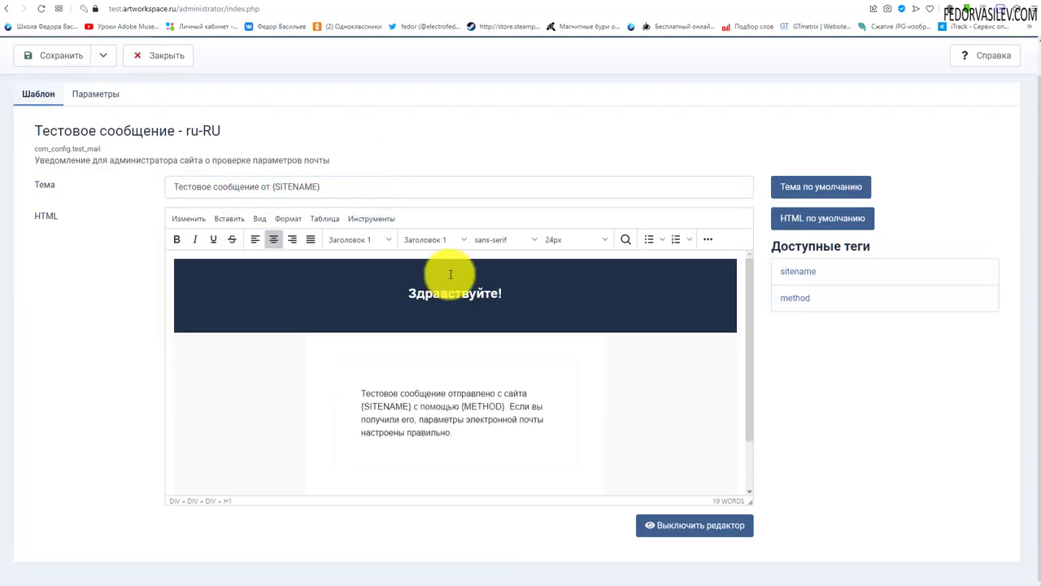
{"action": "left_click", "coordinate": [709, 246]}
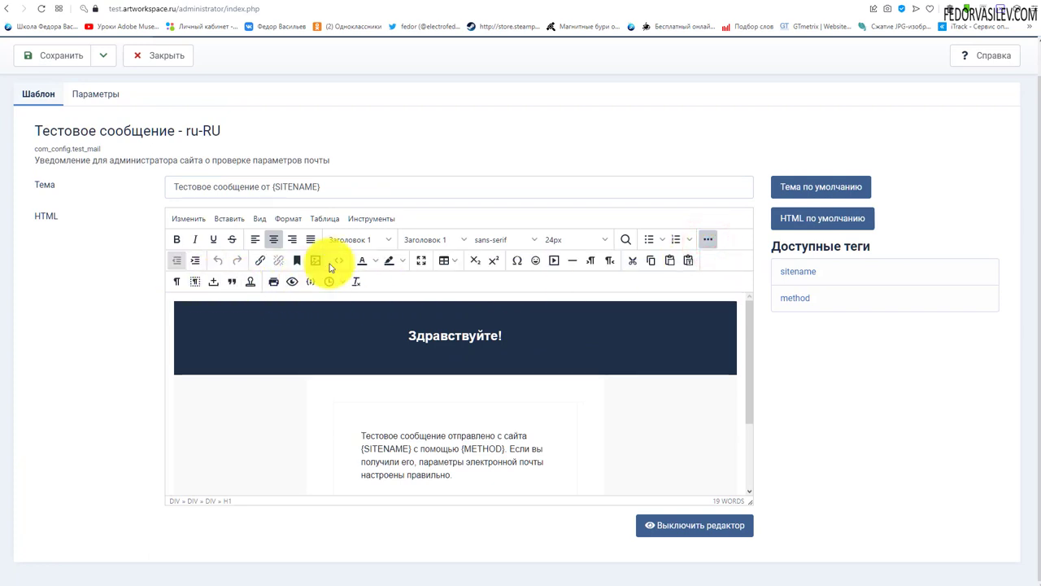
{"action": "left_click", "coordinate": [334, 259]}
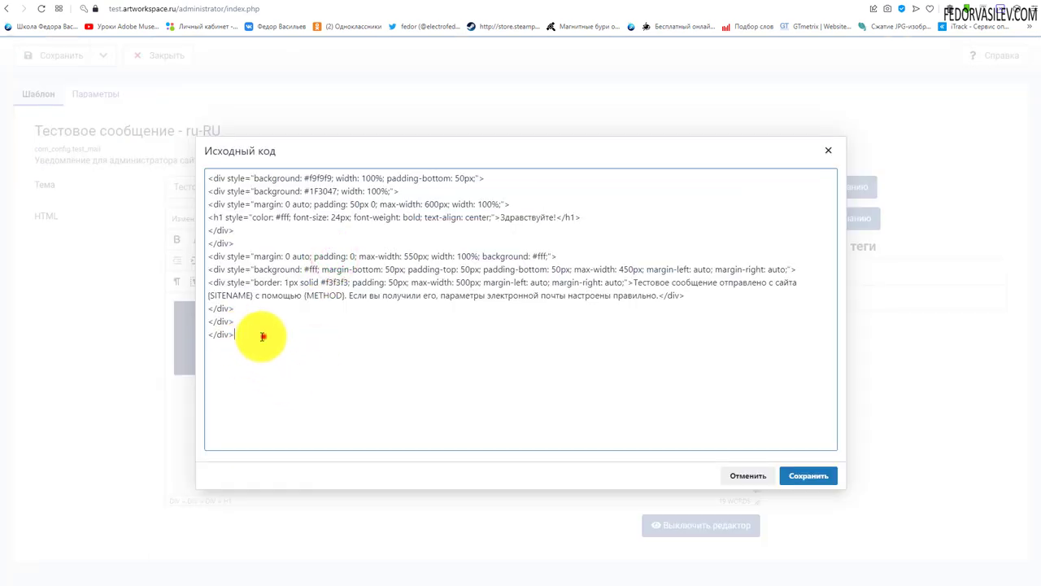
{"action": "left_click_drag", "start_coordinate": [263, 336], "coordinate": [186, 139]}
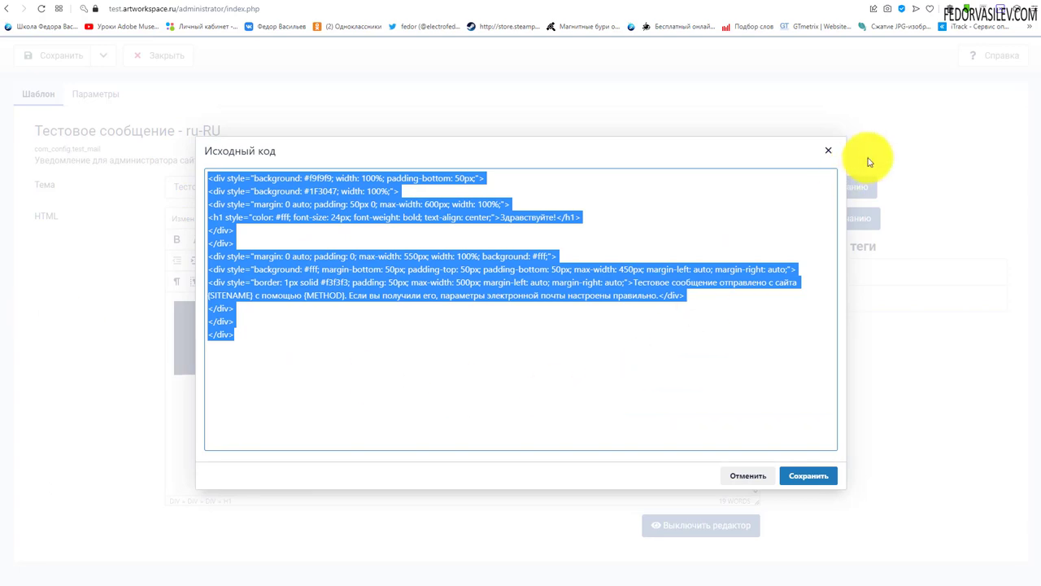
{"action": "left_click", "coordinate": [827, 151]}
Examine the header band, message block and placeholders of the styled "Тестовое сообщение" template in the visual editor.
{"action": "scroll", "coordinate": [285, 325], "scroll_direction": "down", "scroll_amount": 1}
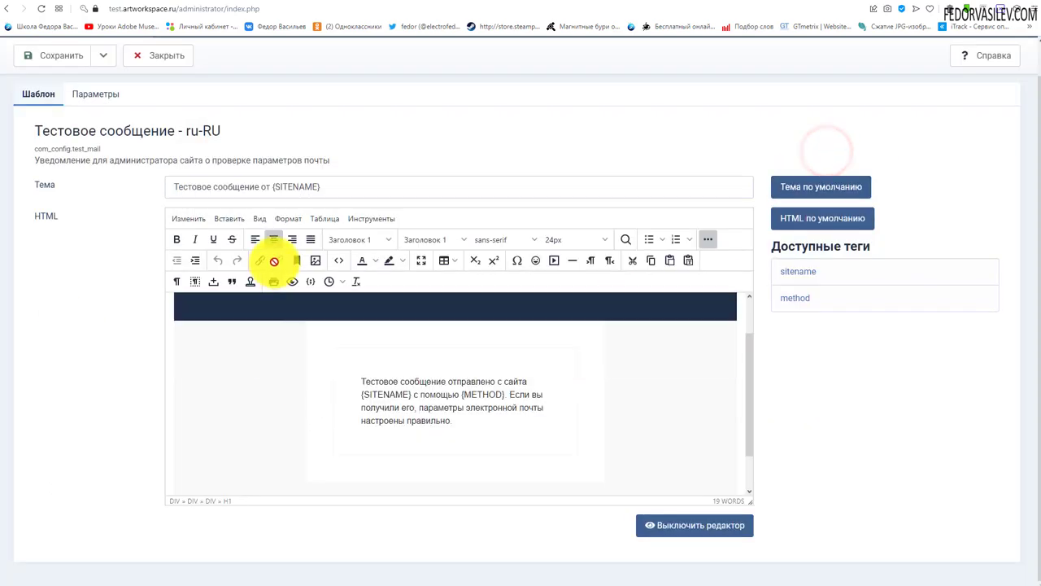
{"action": "scroll", "coordinate": [274, 390], "scroll_direction": "up", "scroll_amount": 2}
{"action": "scroll", "coordinate": [260, 288], "scroll_direction": "down", "scroll_amount": 1}
{"action": "scroll", "coordinate": [484, 351], "scroll_direction": "down", "scroll_amount": 1}
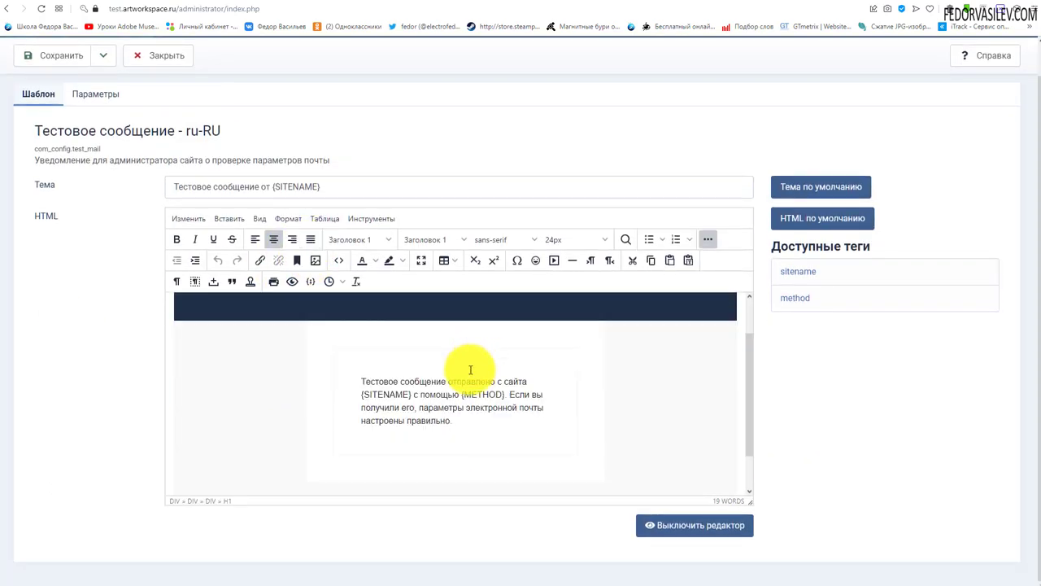
{"action": "scroll", "coordinate": [514, 437], "scroll_direction": "up", "scroll_amount": 1}
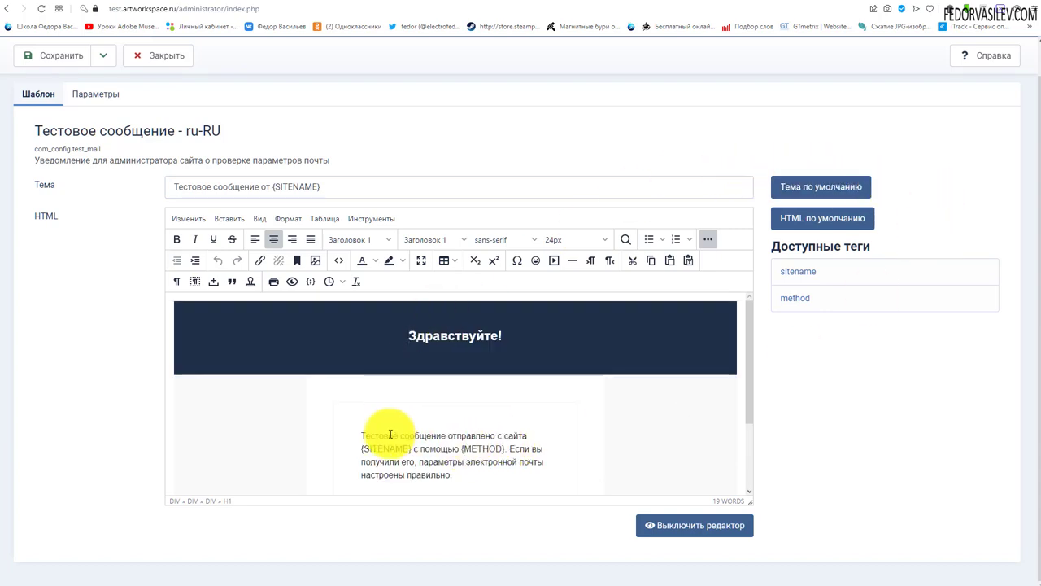
{"action": "scroll", "coordinate": [506, 373], "scroll_direction": "down", "scroll_amount": 2}
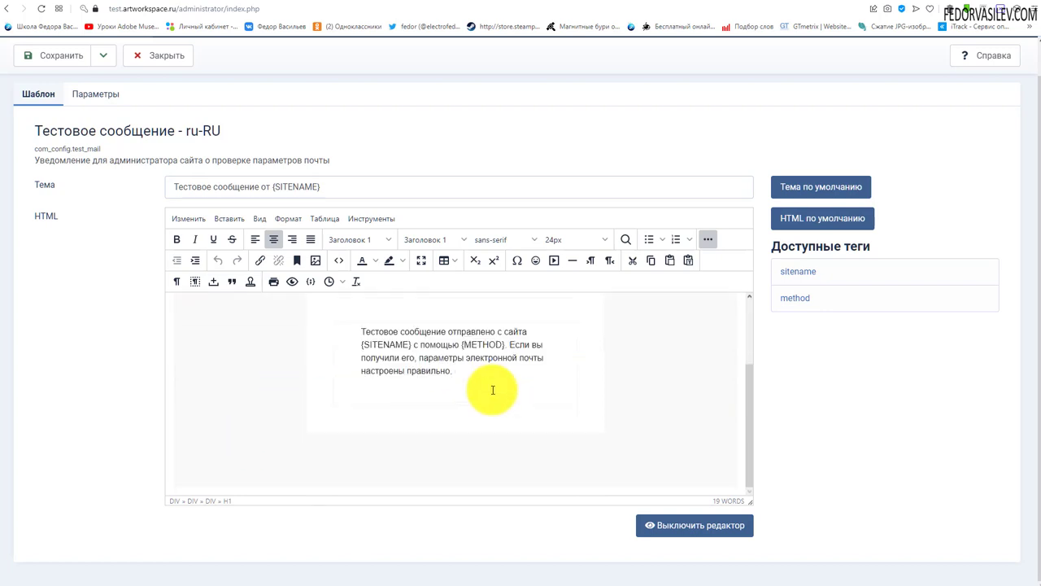
{"action": "scroll", "coordinate": [493, 391], "scroll_direction": "up", "scroll_amount": 2}
{"action": "left_click_drag", "start_coordinate": [748, 401], "coordinate": [754, 362]}
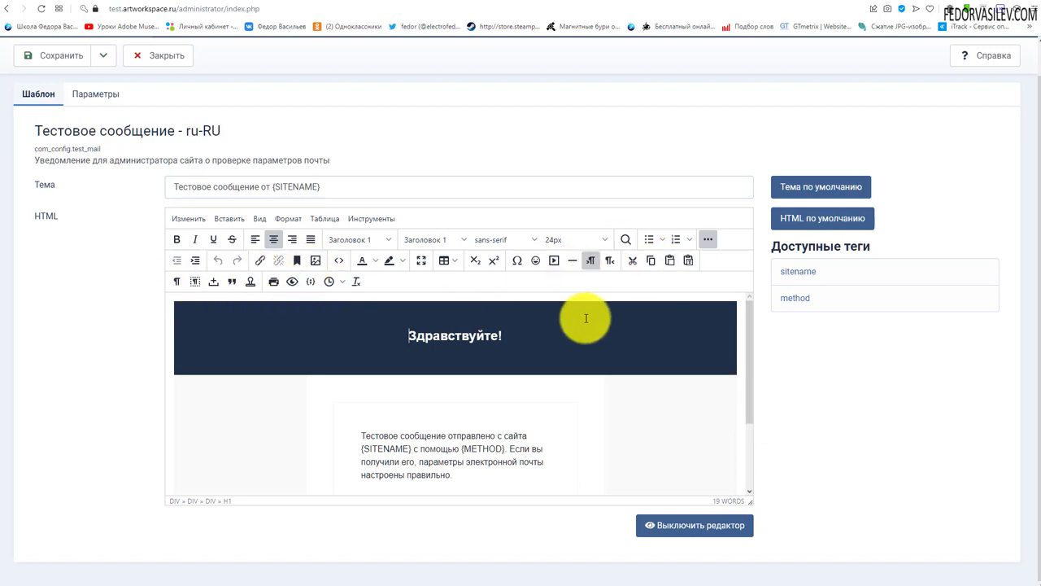
{"action": "scroll", "coordinate": [247, 402], "scroll_direction": "down", "scroll_amount": 2}
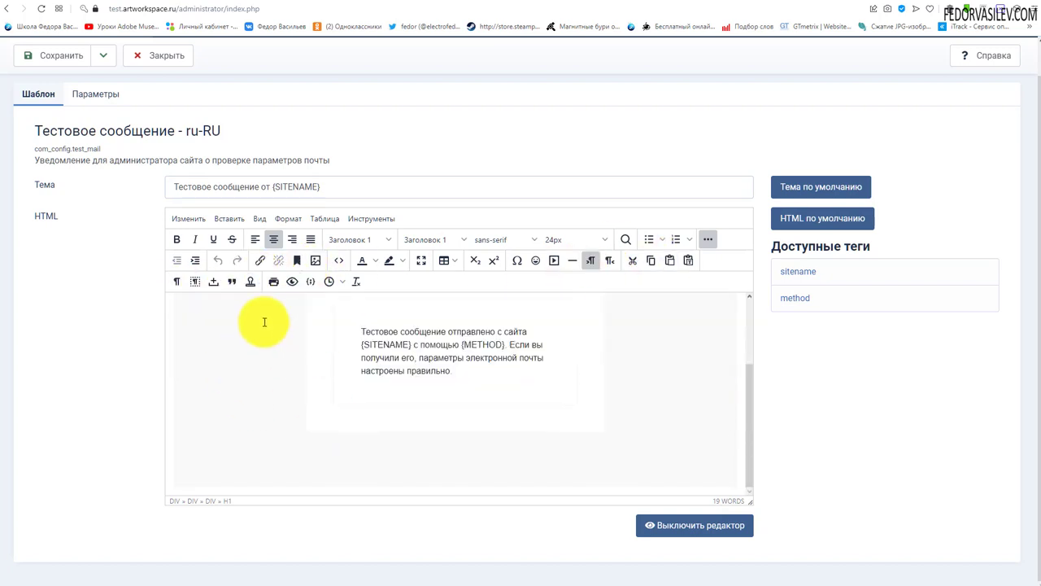
Inspect the #1F3047 header background declaration in the template's HTML source and close the source view without changes.
{"action": "left_click", "coordinate": [339, 261]}
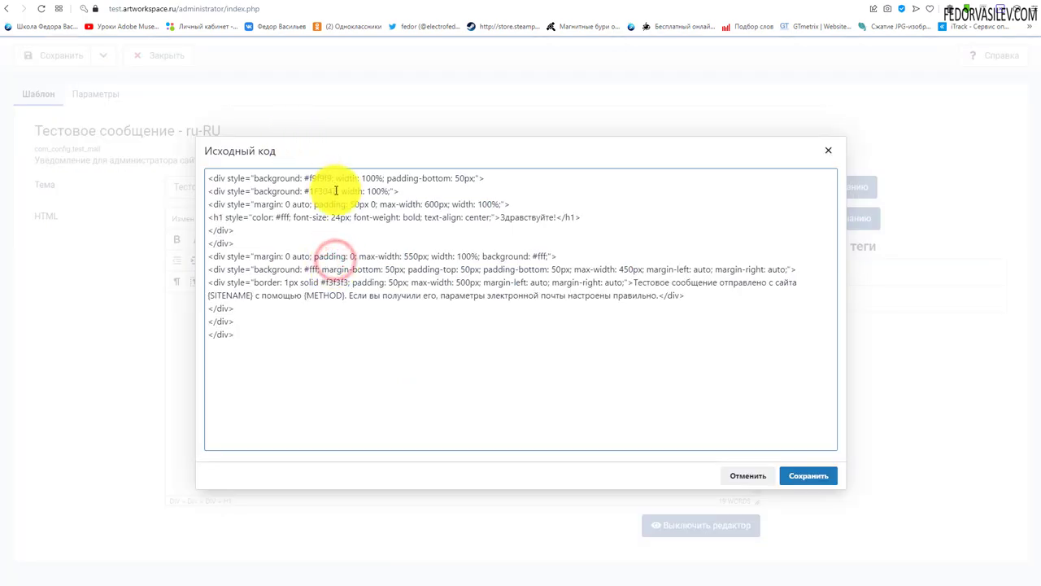
{"action": "left_click_drag", "start_coordinate": [336, 191], "coordinate": [306, 192]}
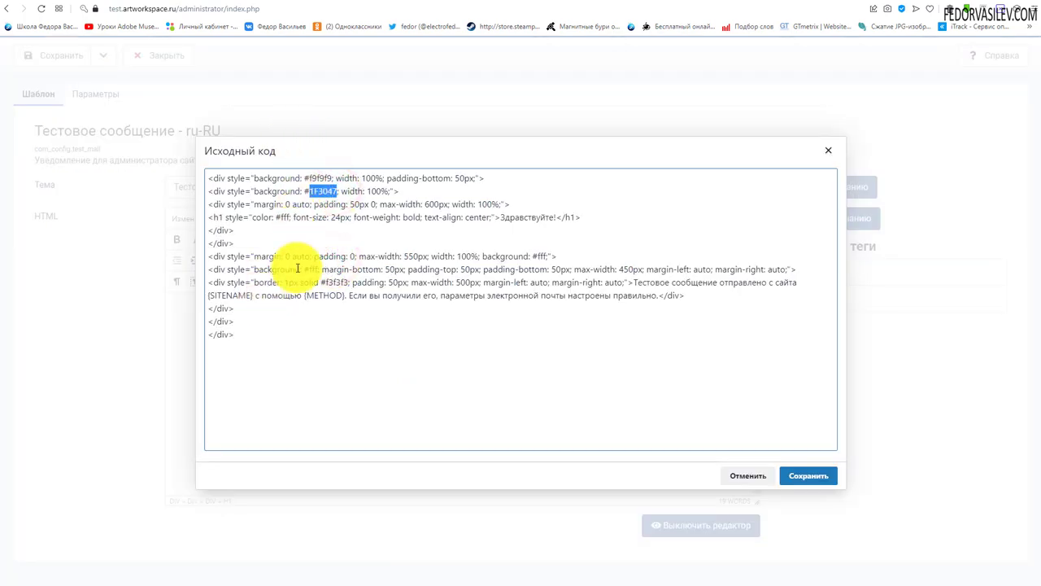
{"action": "left_click_drag", "start_coordinate": [304, 191], "coordinate": [248, 191]}
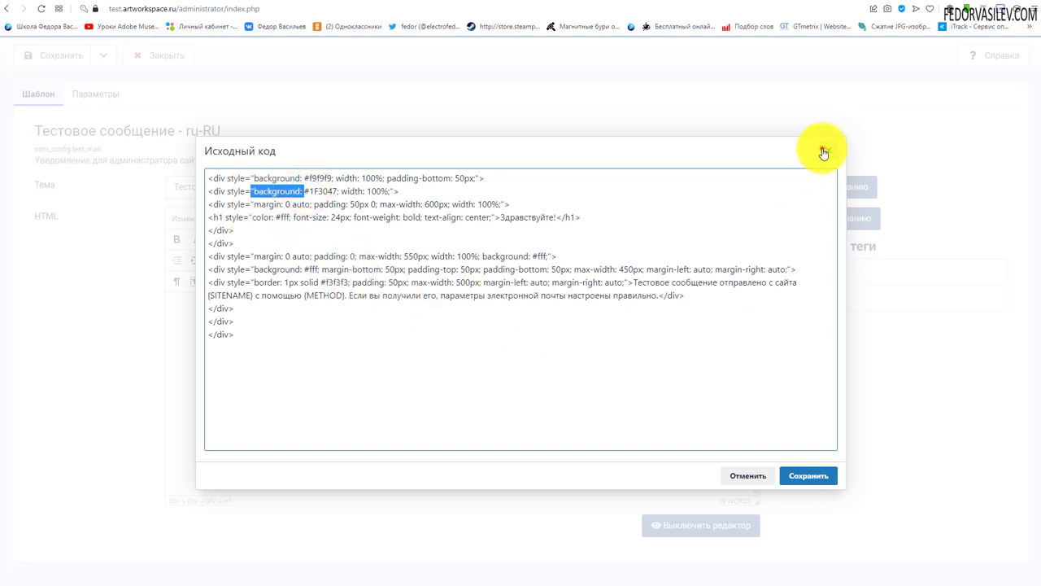
{"action": "left_click", "coordinate": [824, 152]}
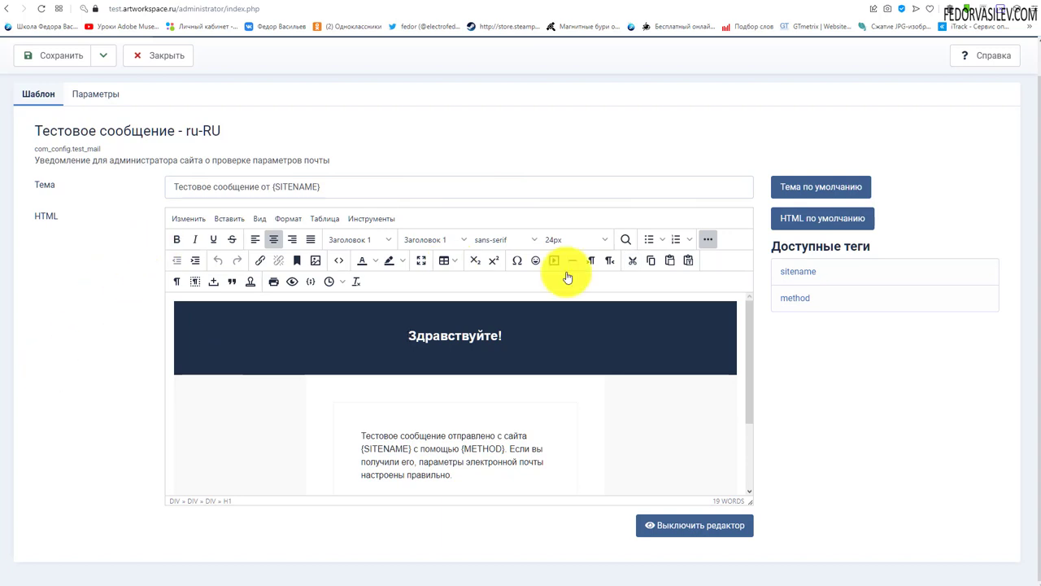
Review the whole "Тестовое сообщение" template layout once more and close the template without saving.
{"action": "scroll", "coordinate": [716, 471], "scroll_direction": "down", "scroll_amount": 2}
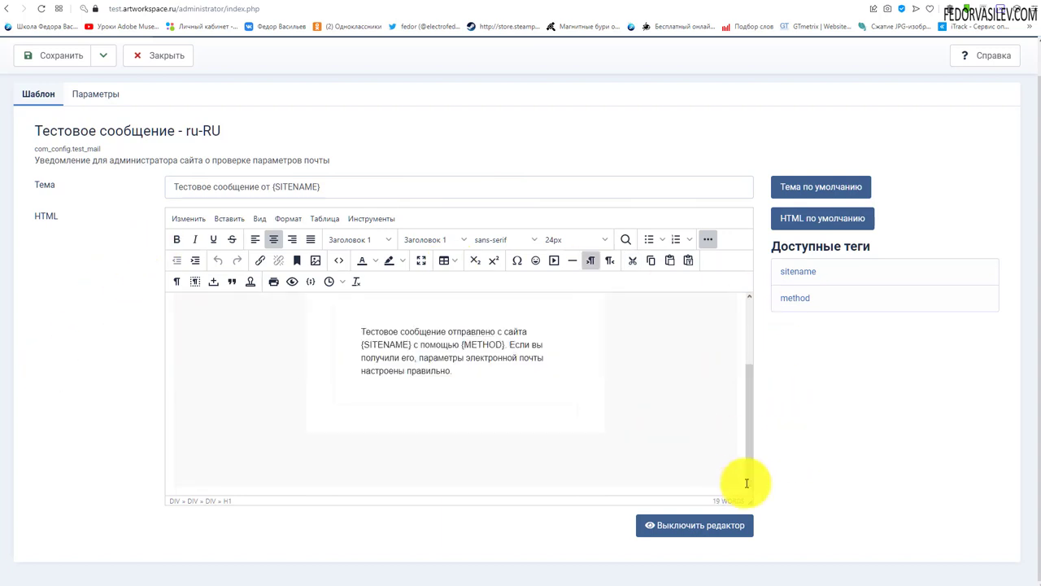
{"action": "scroll", "coordinate": [781, 366], "scroll_direction": "up", "scroll_amount": 1}
{"action": "scroll", "coordinate": [562, 383], "scroll_direction": "up", "scroll_amount": 2}
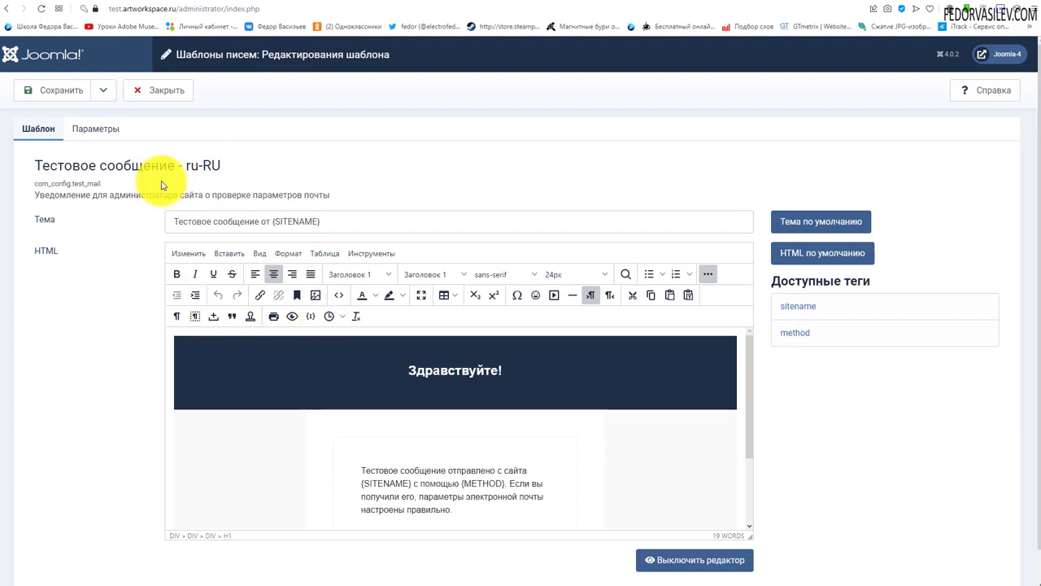
{"action": "scroll", "coordinate": [464, 281], "scroll_direction": "down", "scroll_amount": 1}
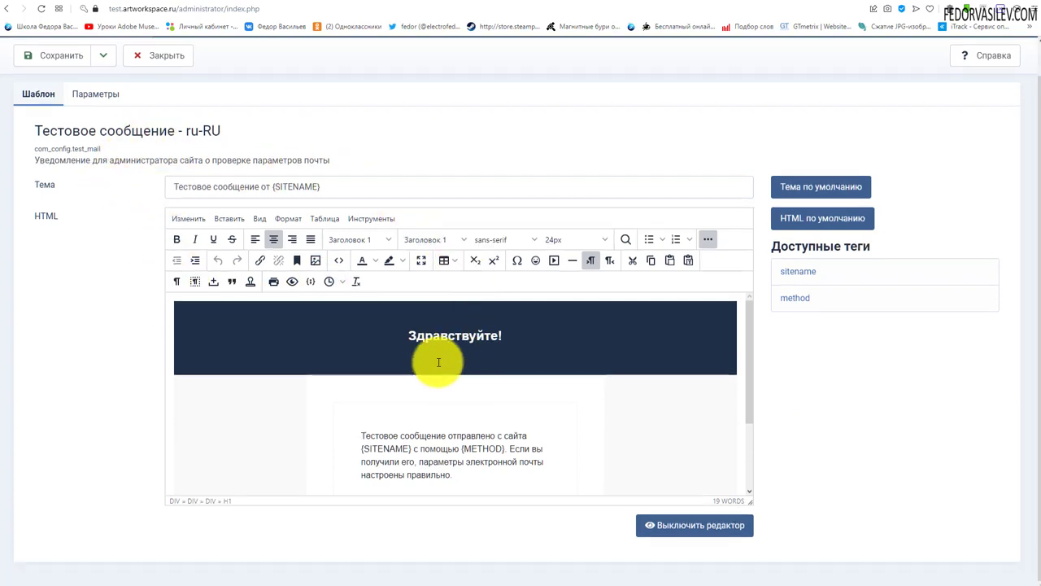
{"action": "scroll", "coordinate": [534, 350], "scroll_direction": "down", "scroll_amount": 1}
{"action": "scroll", "coordinate": [541, 366], "scroll_direction": "up", "scroll_amount": 1}
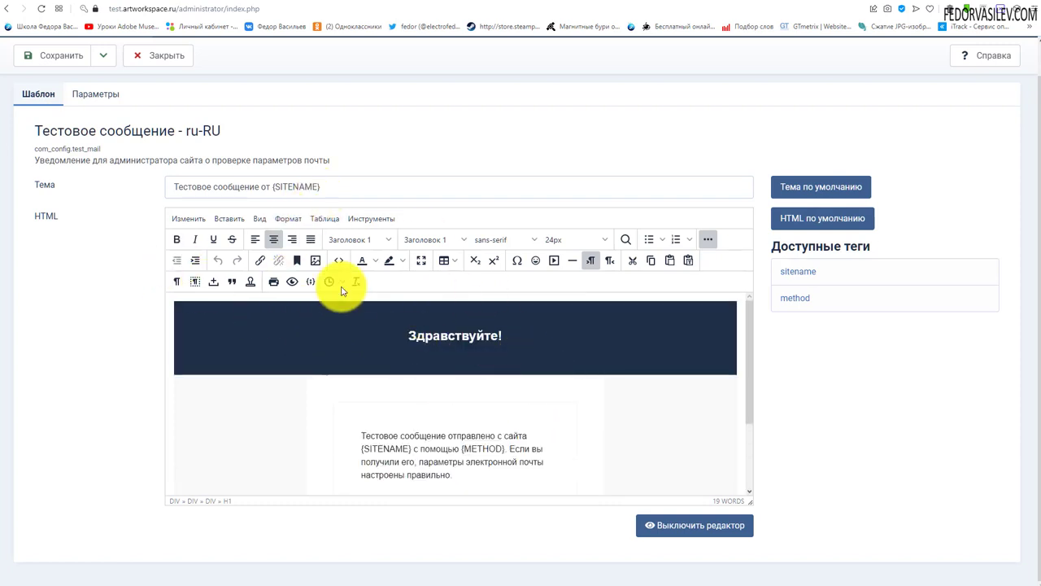
{"action": "left_click", "coordinate": [149, 60]}
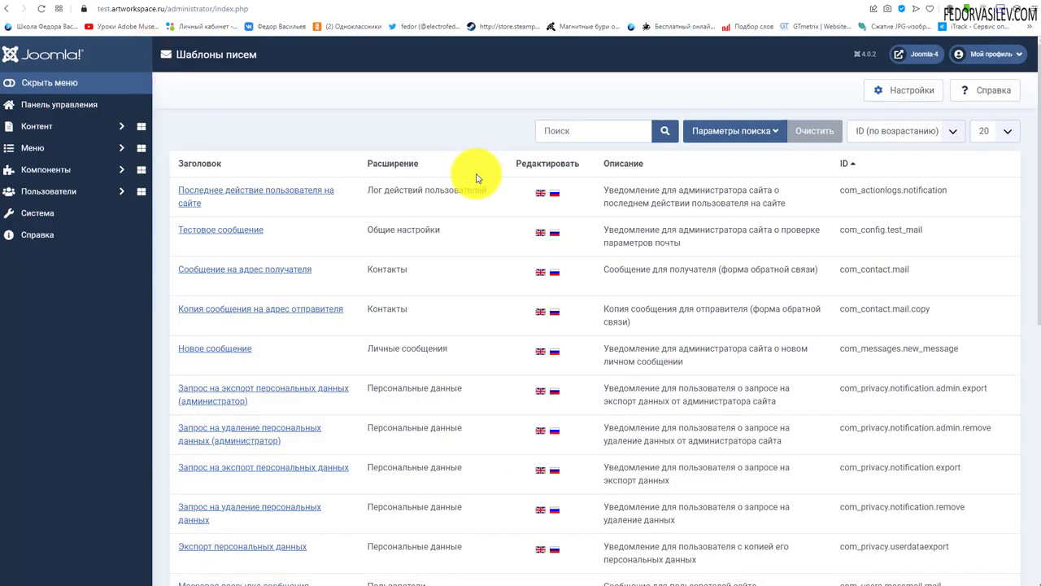
Open the "Новое сообщение" template, review its unstyled message text and placeholders, and close it without saving.
{"action": "scroll", "coordinate": [207, 253], "scroll_direction": "down", "scroll_amount": 1}
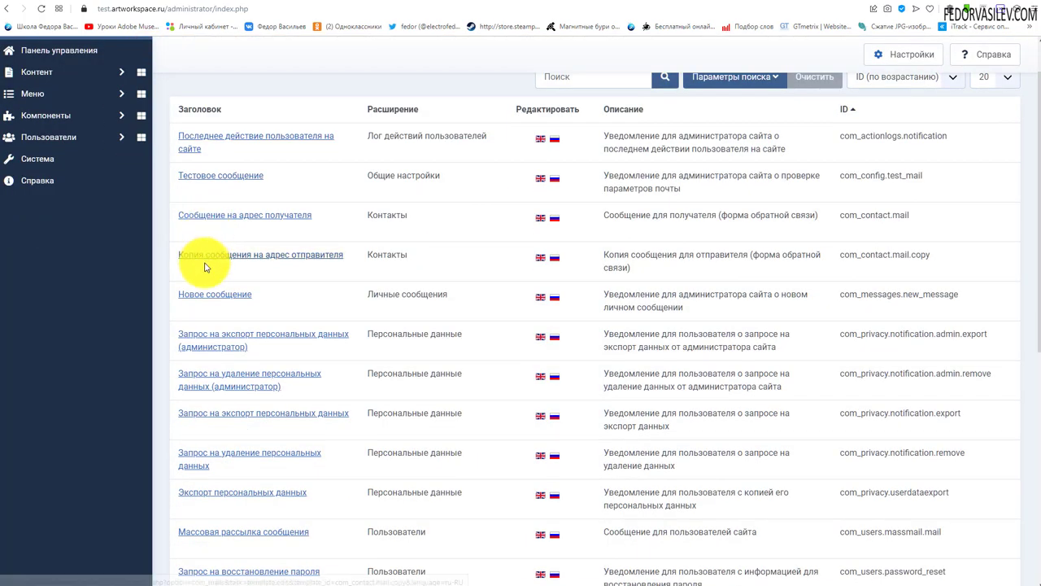
{"action": "left_click", "coordinate": [212, 294]}
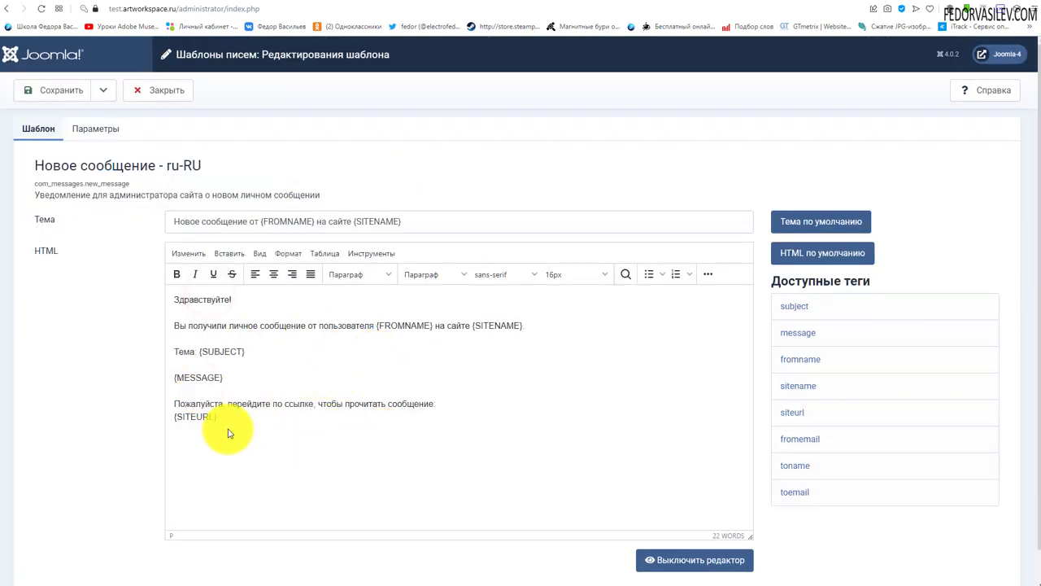
{"action": "left_click_drag", "start_coordinate": [231, 420], "coordinate": [174, 298]}
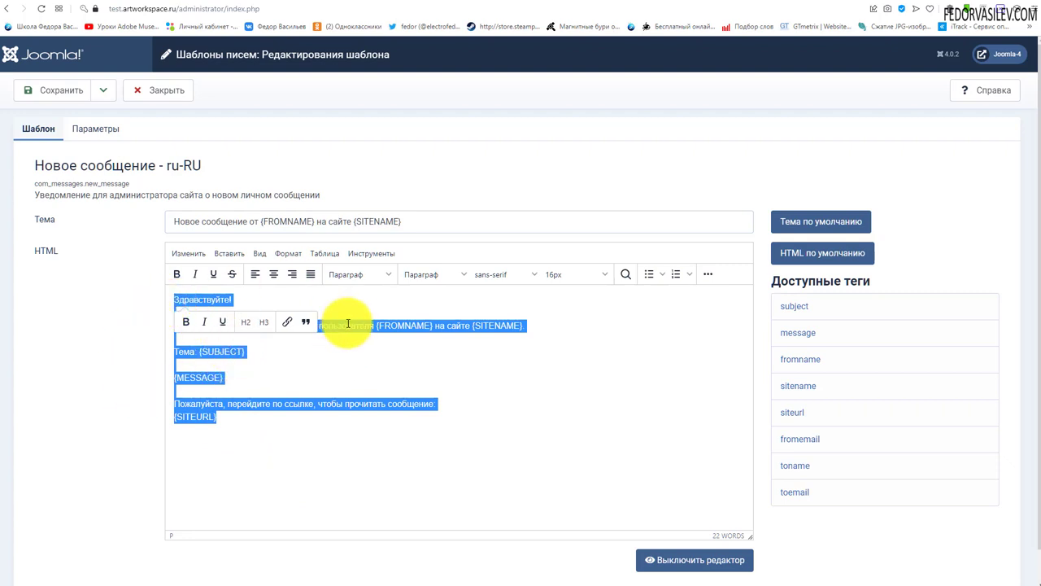
{"action": "left_click", "coordinate": [168, 90]}
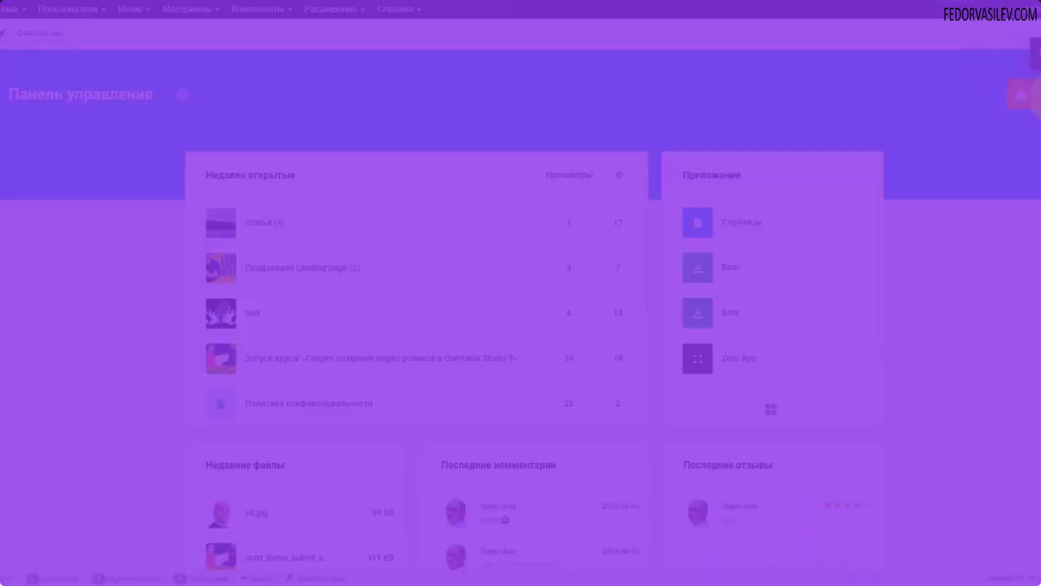
{"action": "left_click", "coordinate": [1032, 101]}
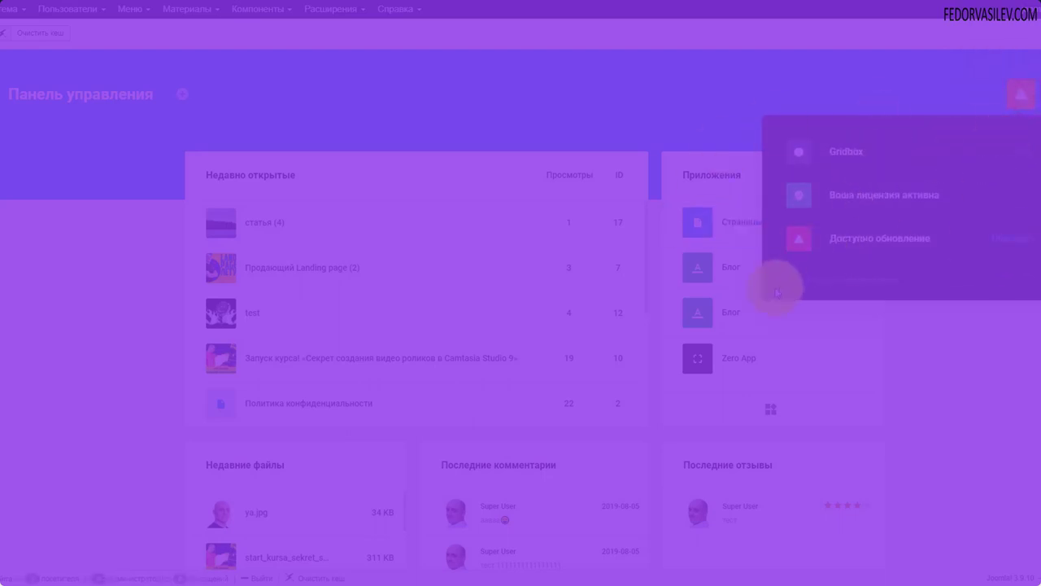
{"action": "left_click", "coordinate": [839, 189]}
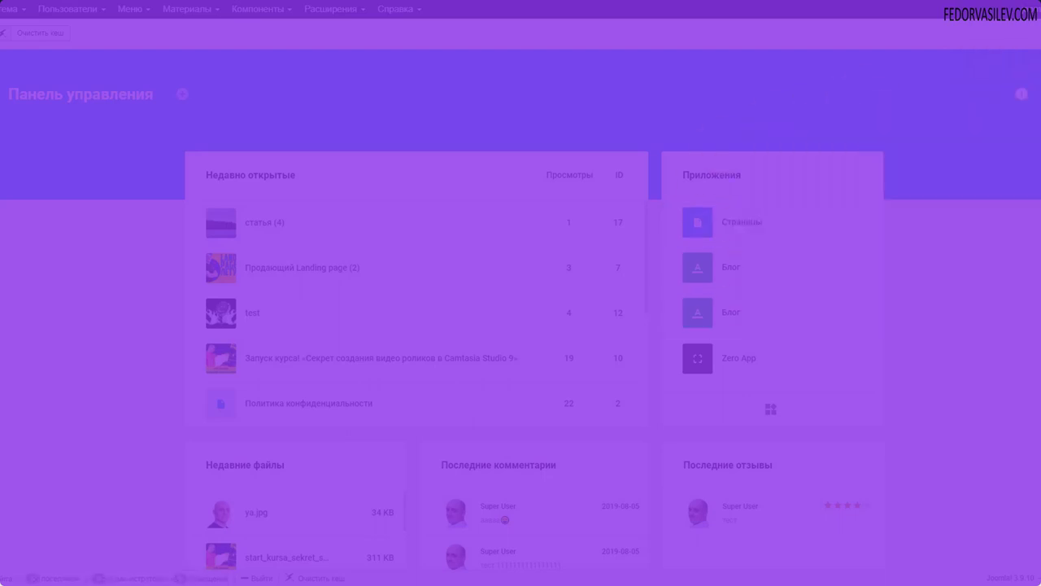
{"action": "left_click", "coordinate": [19, 196]}
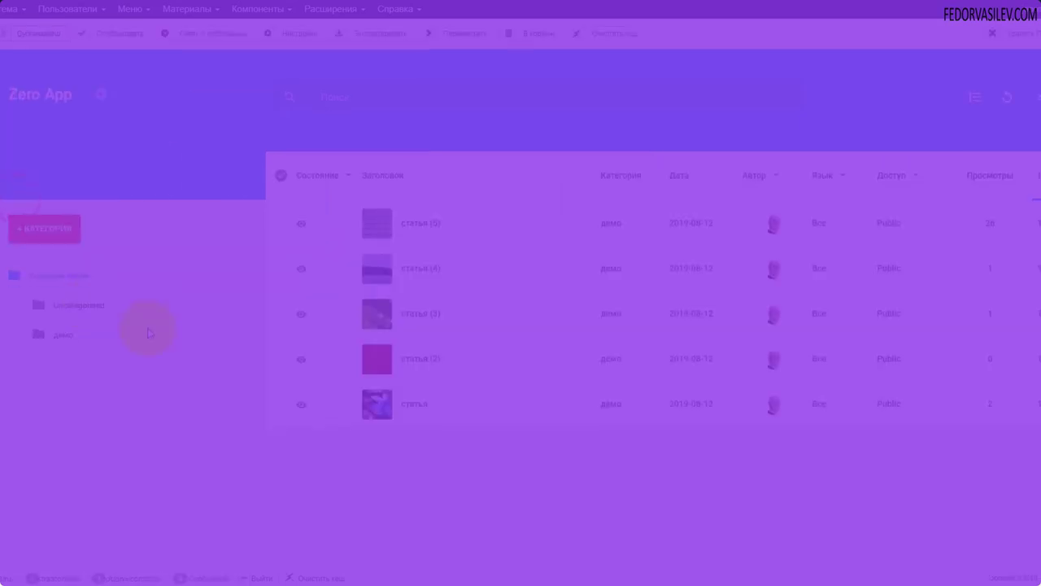
{"action": "left_click", "coordinate": [101, 95]}
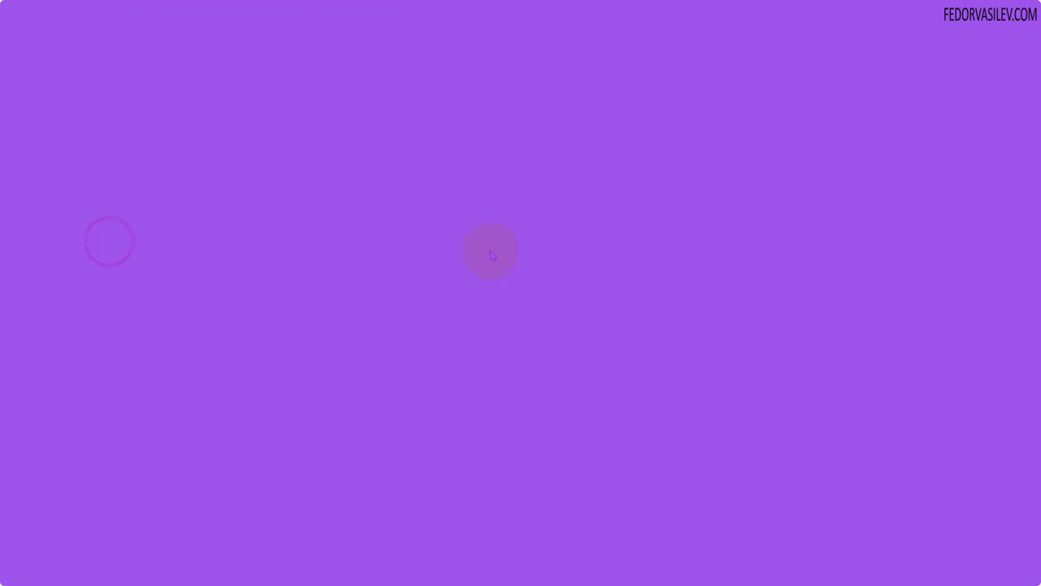